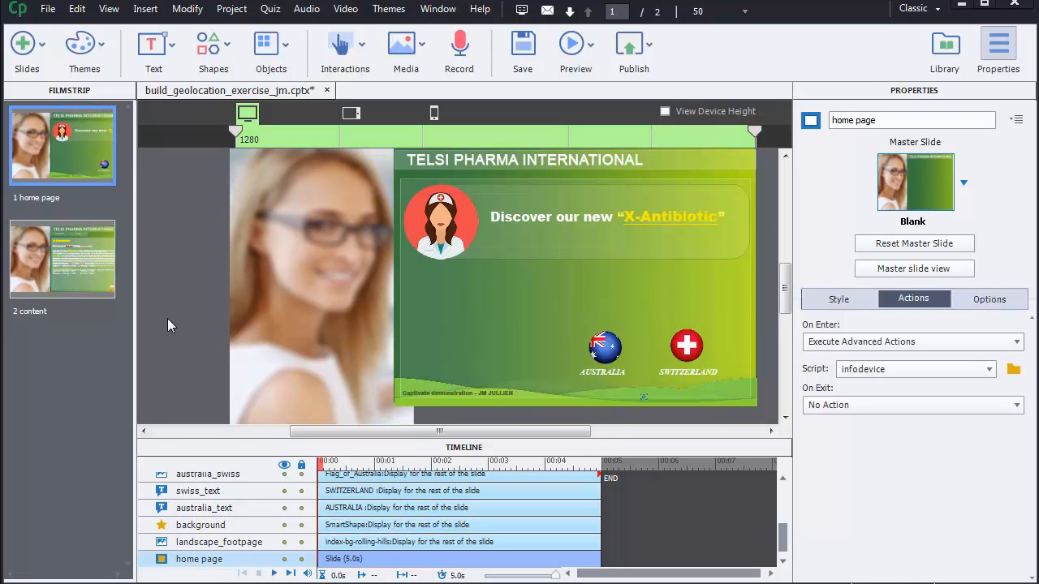
click(49, 11)
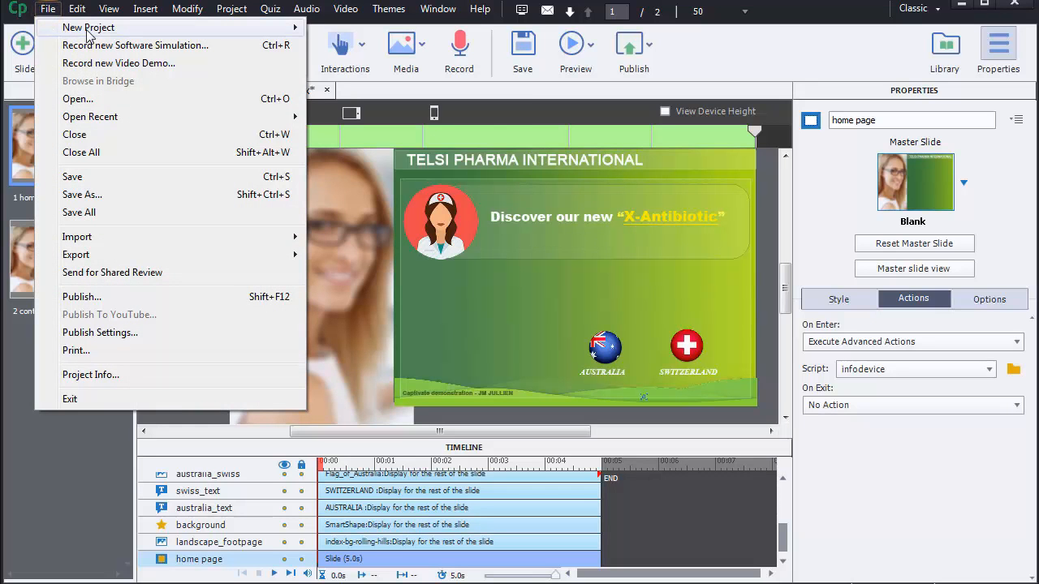
mouse_move(138, 29)
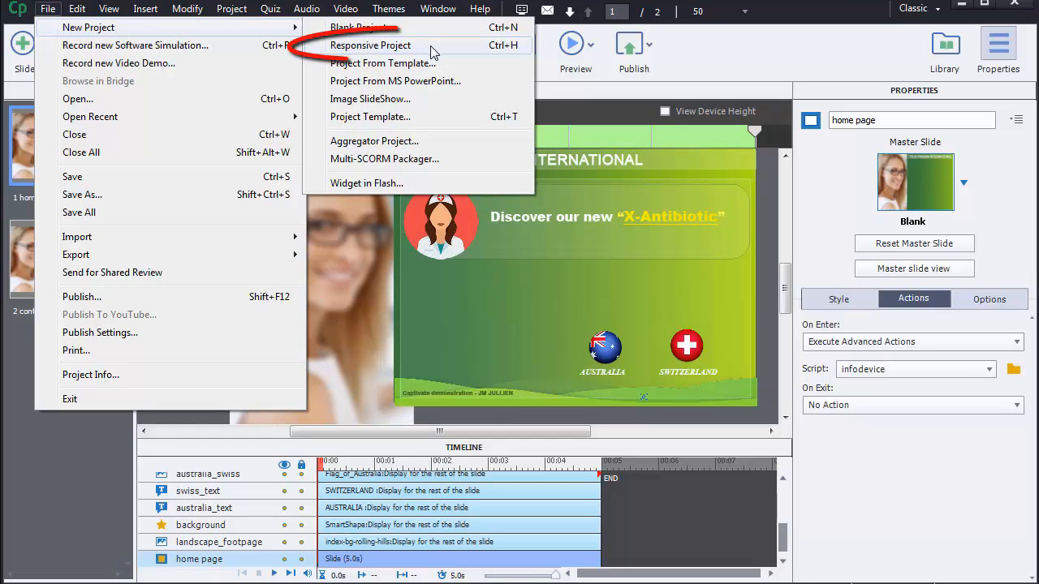
click(550, 64)
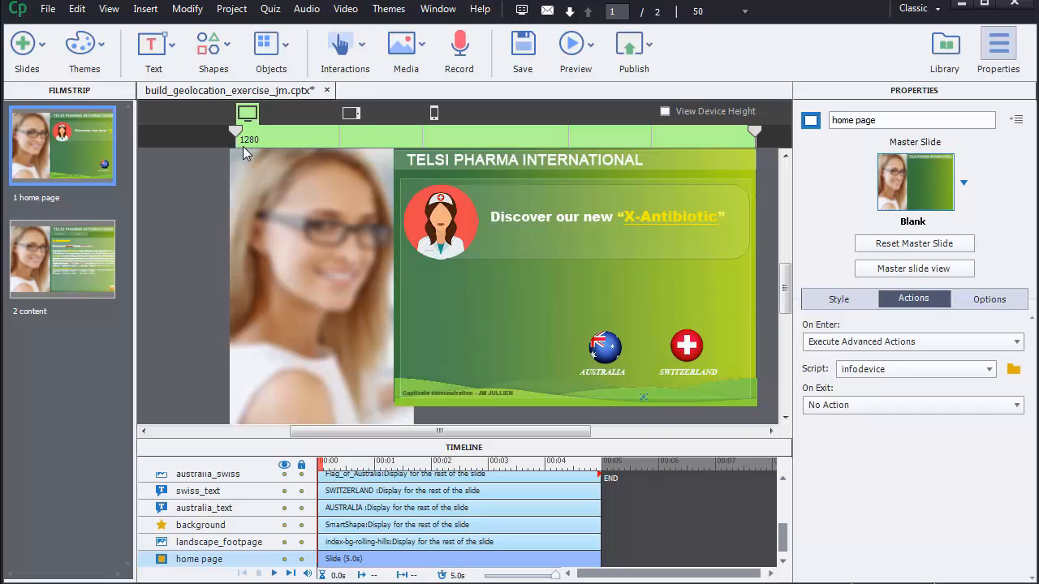
- Review the home page slide in the tablet and phone layouts, check the phone's device height, and return to the desktop layout
click(351, 114)
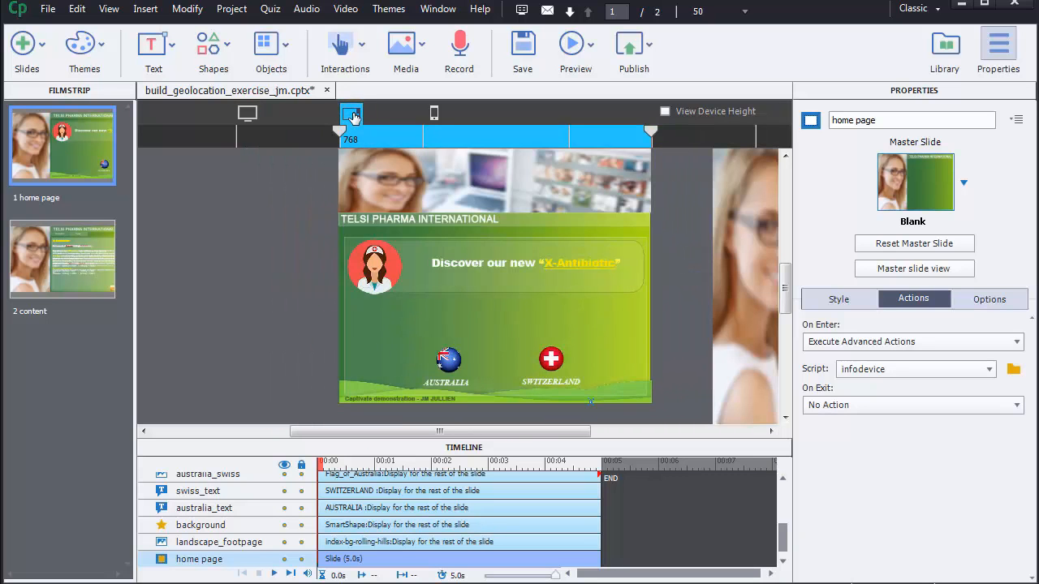
click(435, 116)
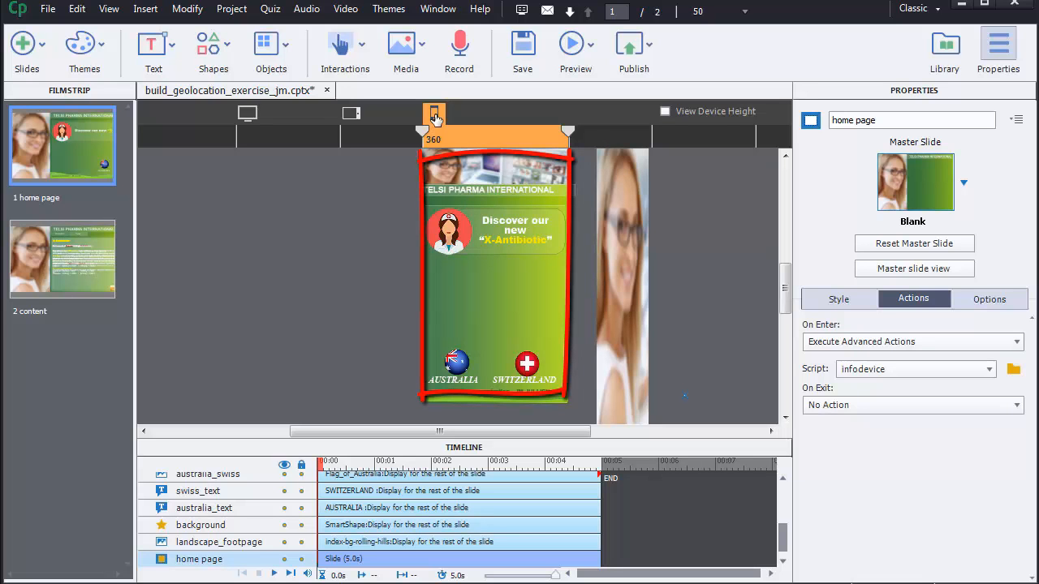
click(664, 111)
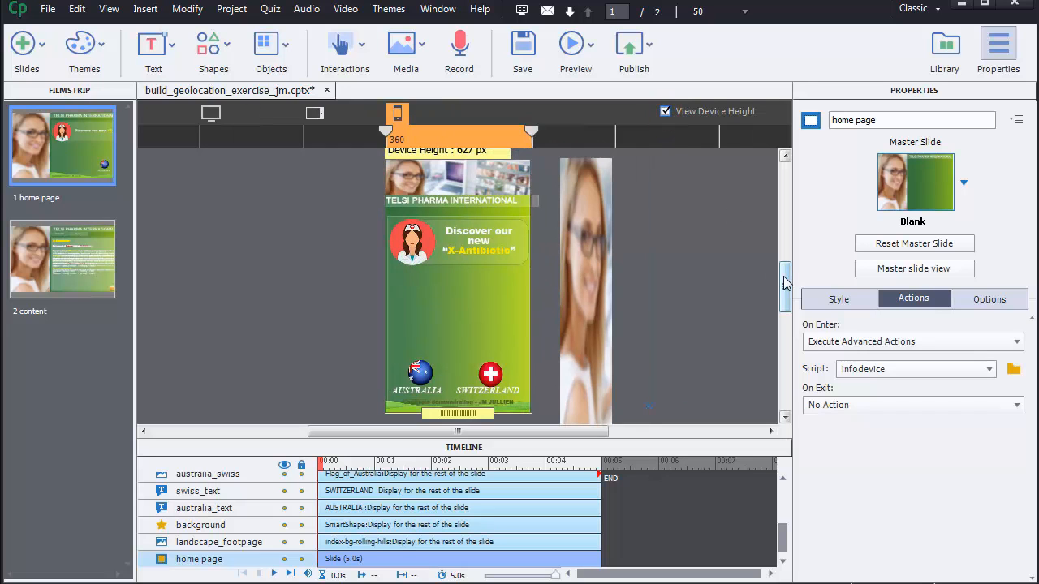
scroll(786, 276, up, 1)
drag(785, 272, 785, 271)
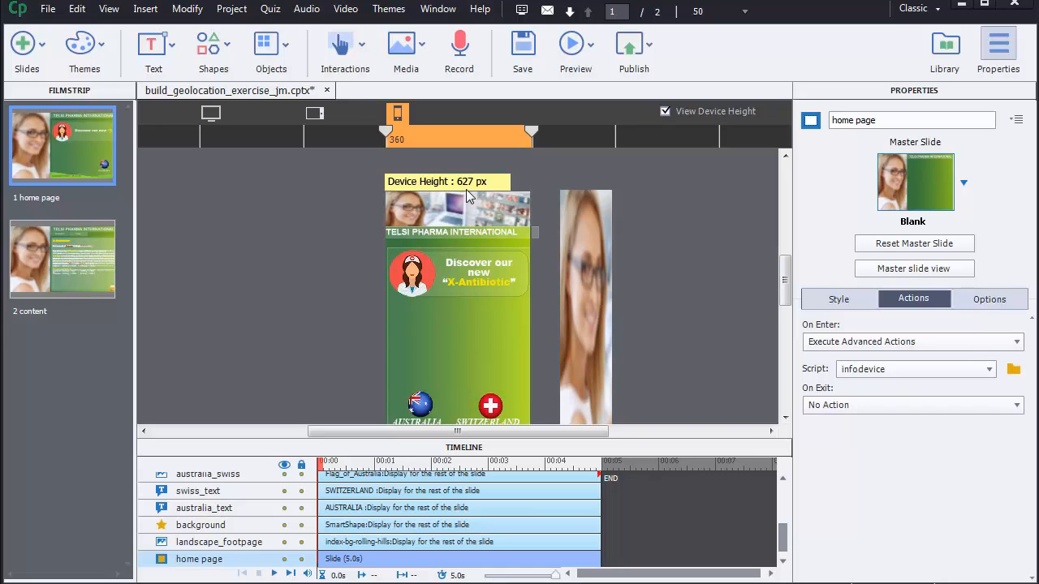
click(665, 111)
click(213, 114)
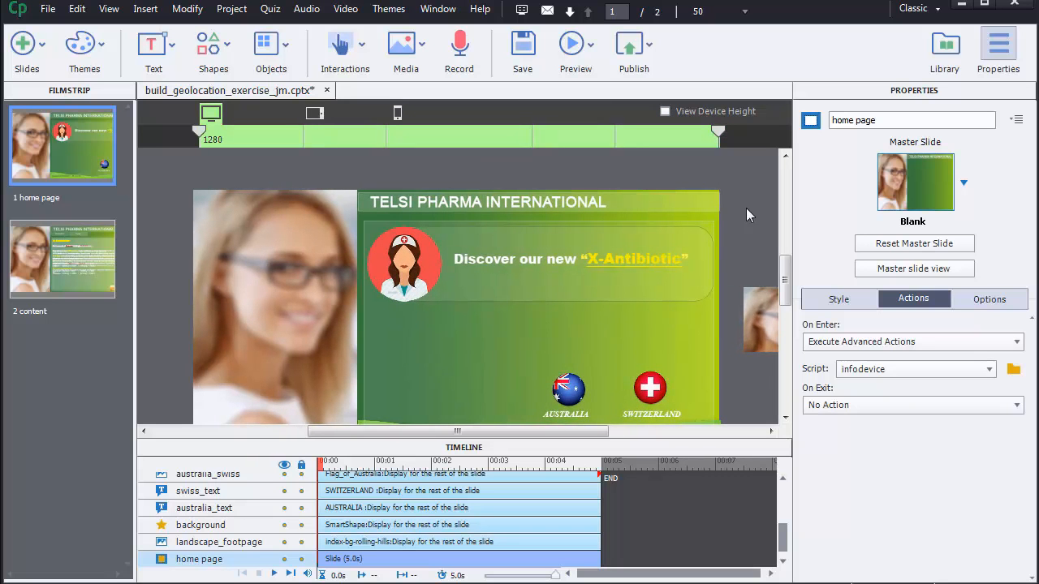
scroll(785, 262, down, 2)
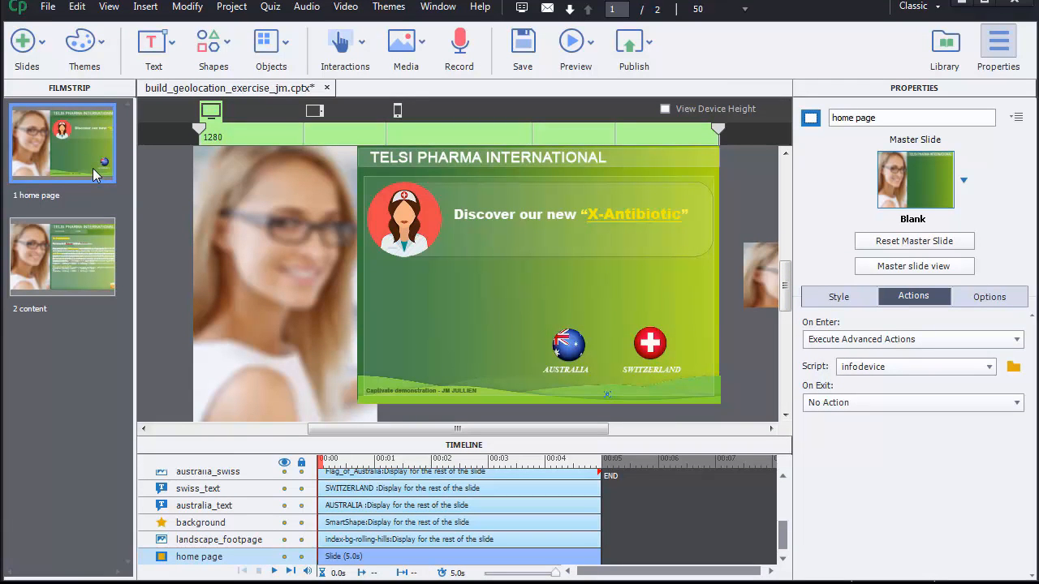
- On the content slide, show the intro_swiss and detail_swiss groups one at a time, hiding each after viewing
click(63, 268)
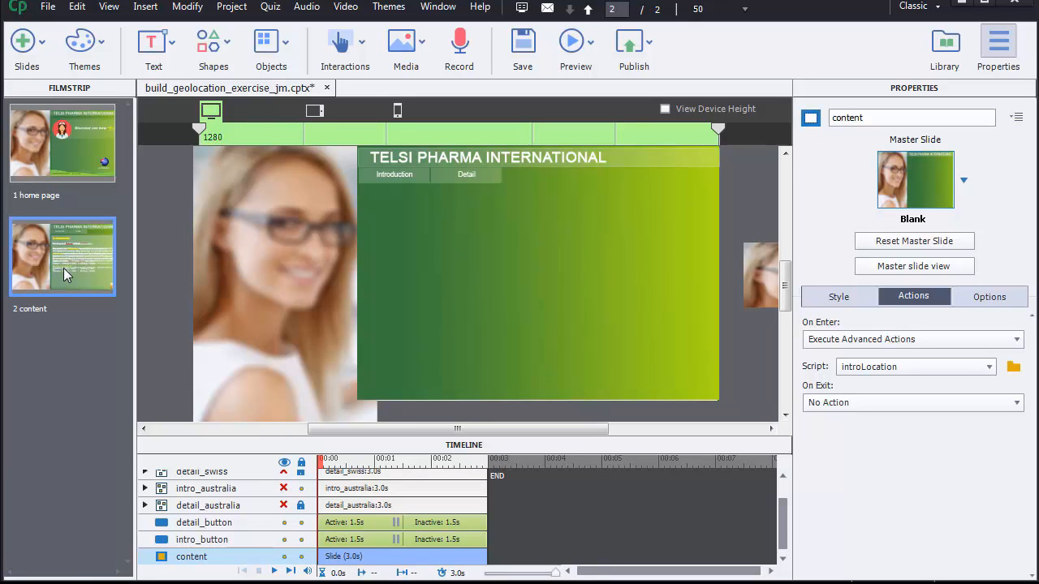
click(61, 169)
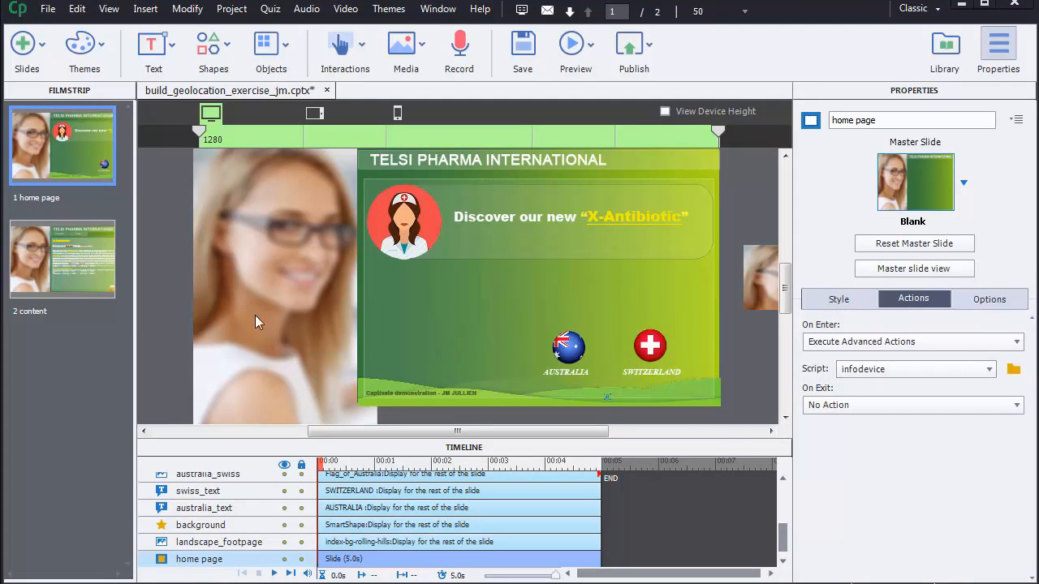
click(86, 281)
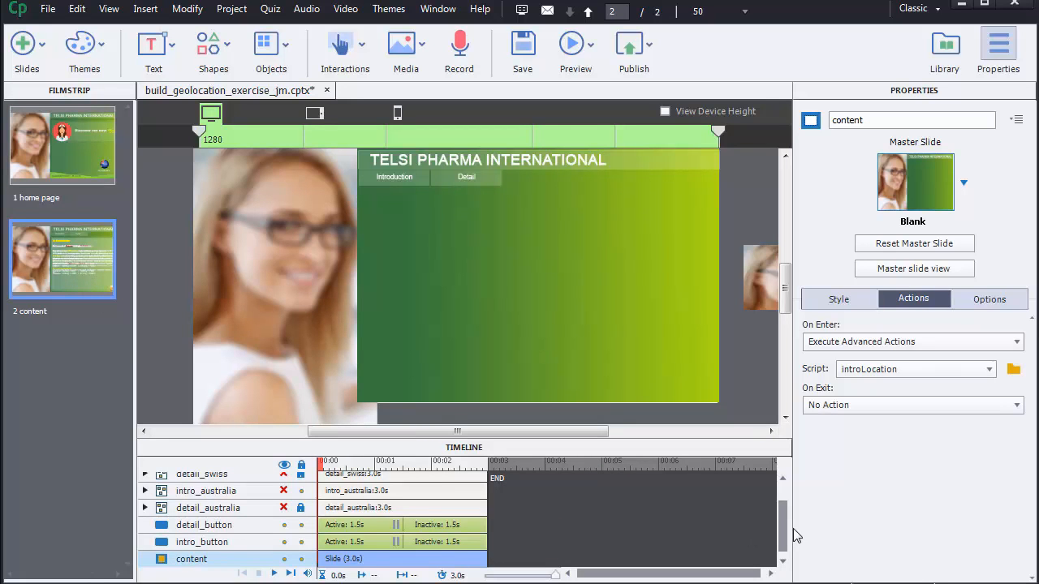
drag(784, 526, 789, 496)
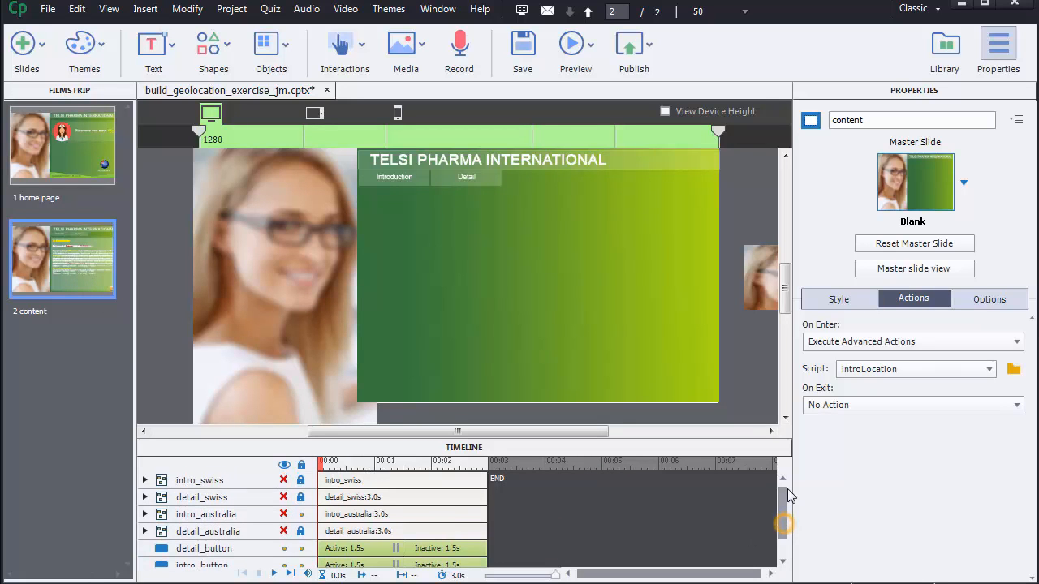
click(284, 481)
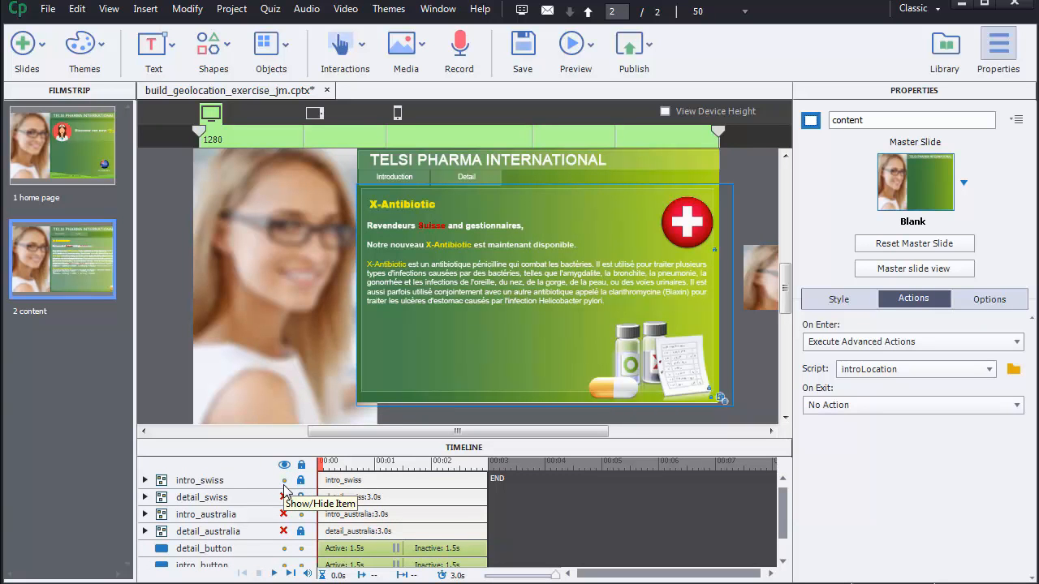
click(284, 481)
click(284, 496)
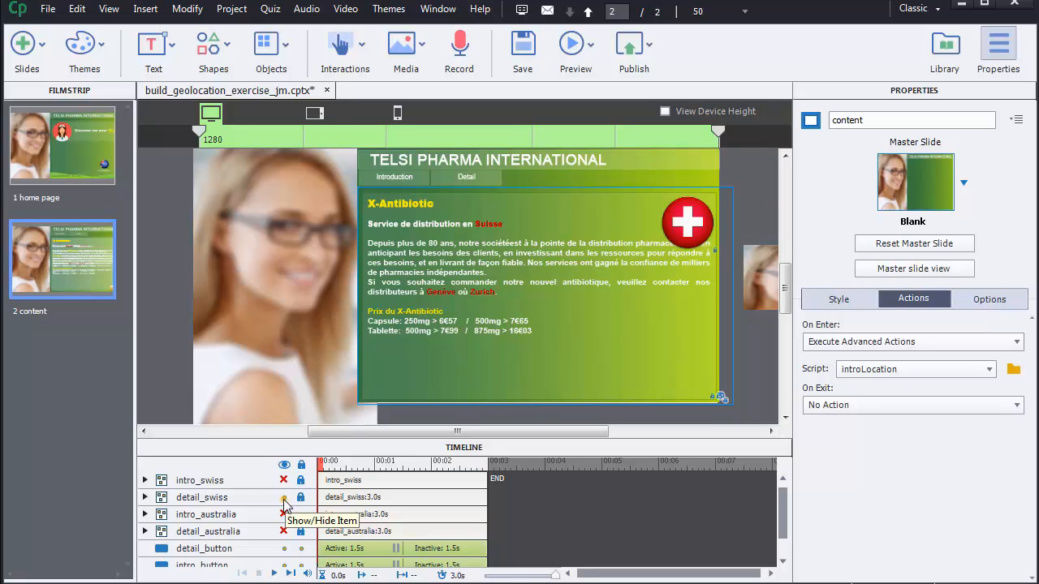
click(284, 497)
- Show the intro_australia and detail_australia groups one at a time, hiding each after viewing
click(284, 516)
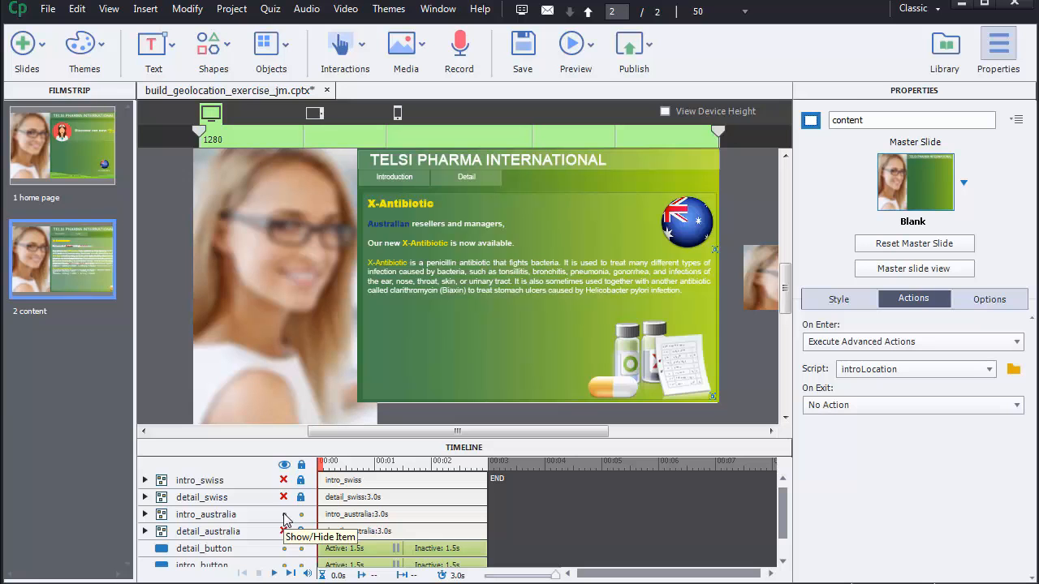
click(284, 515)
click(284, 531)
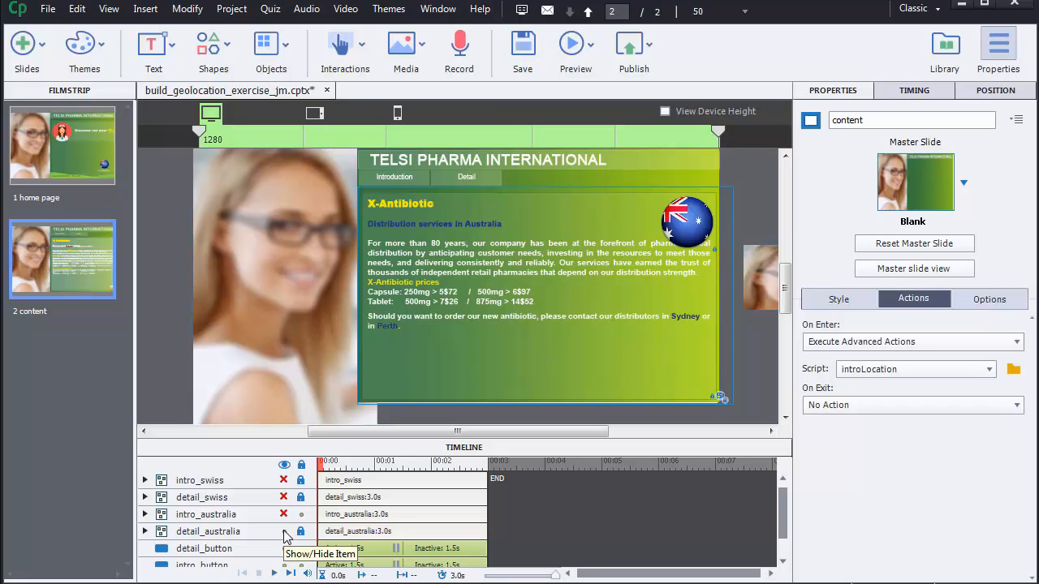
scroll(286, 528, down, 1)
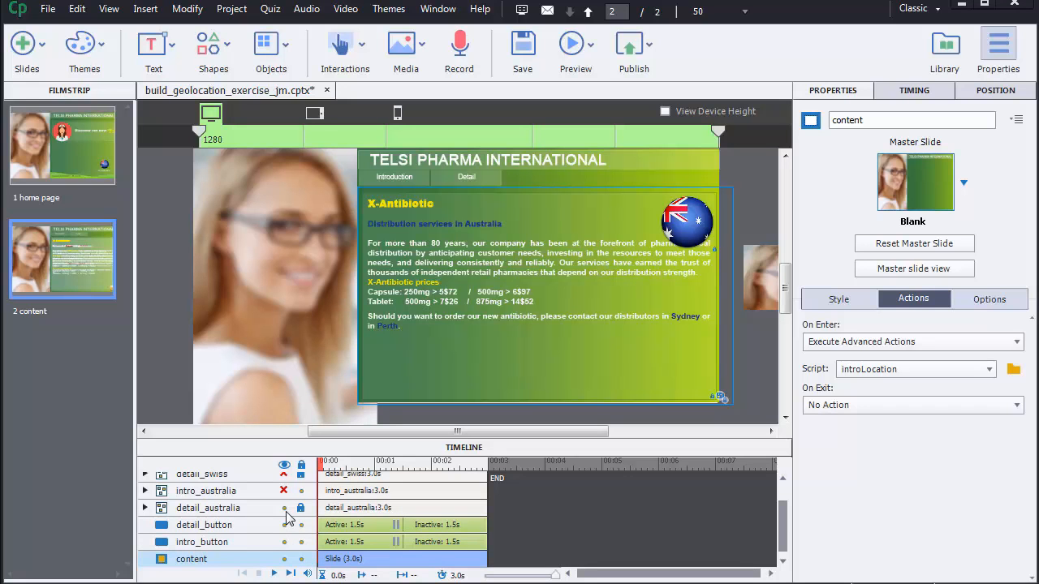
click(284, 508)
- Show and expand the intro_australia group to check its objects and output visibility, and lock and hide the group
click(284, 490)
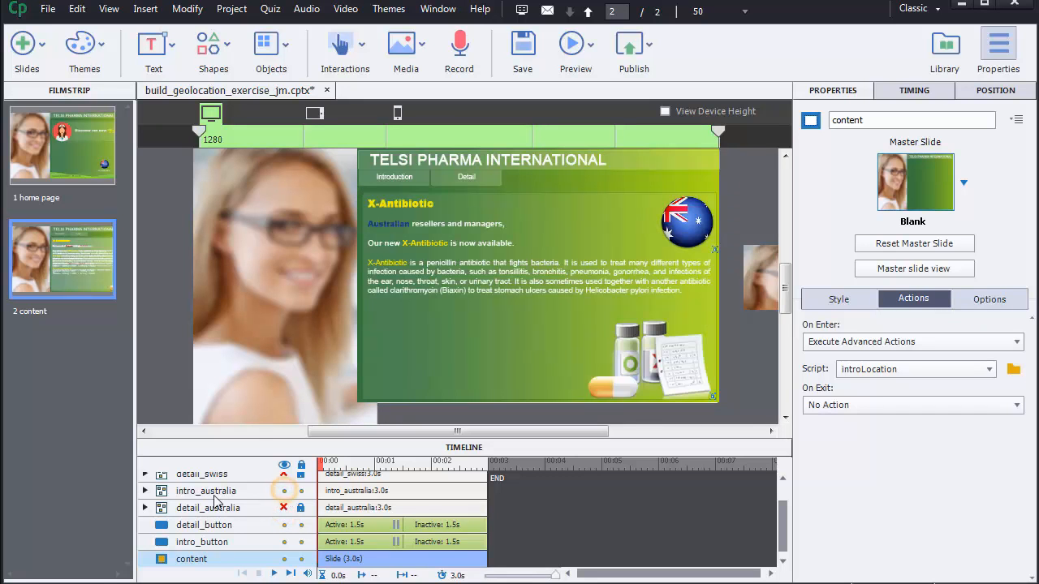
click(145, 491)
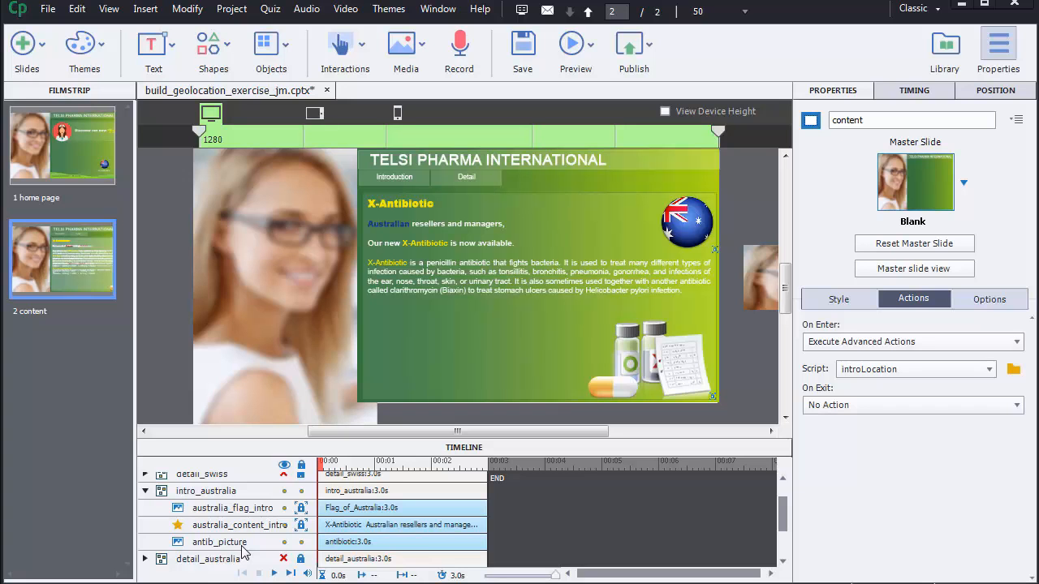
click(335, 492)
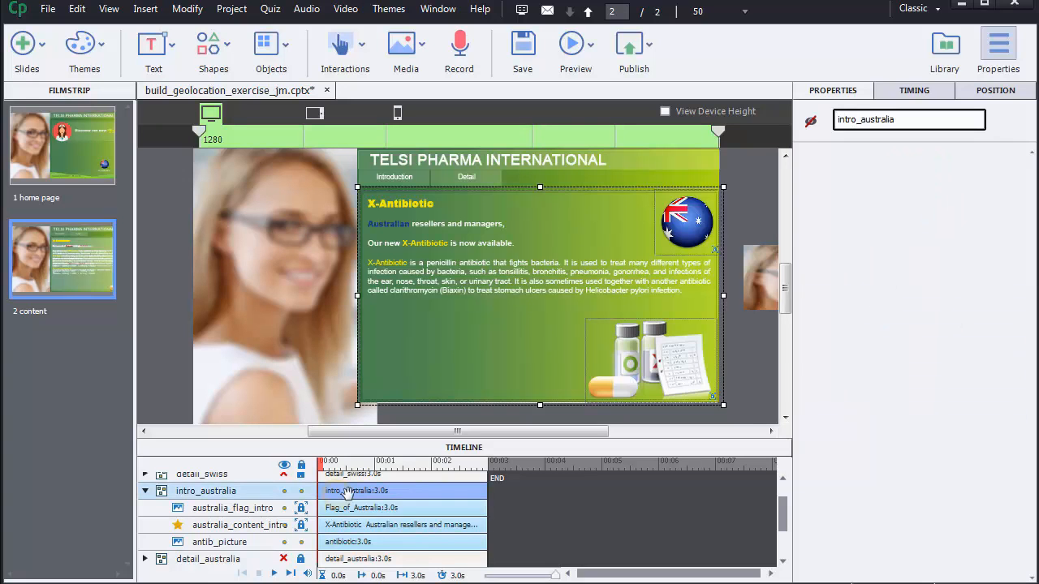
click(810, 123)
click(813, 124)
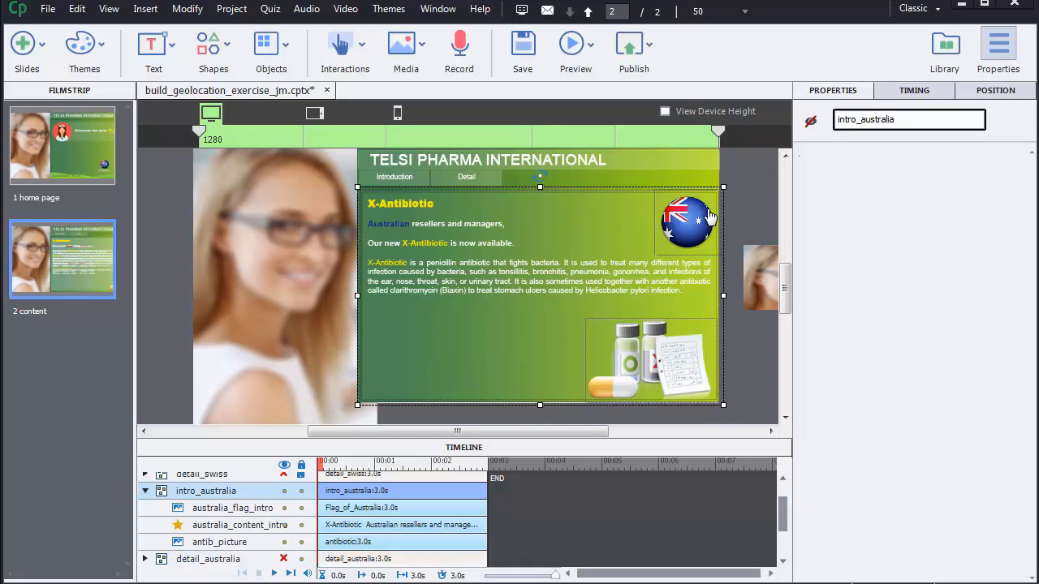
click(302, 491)
click(284, 492)
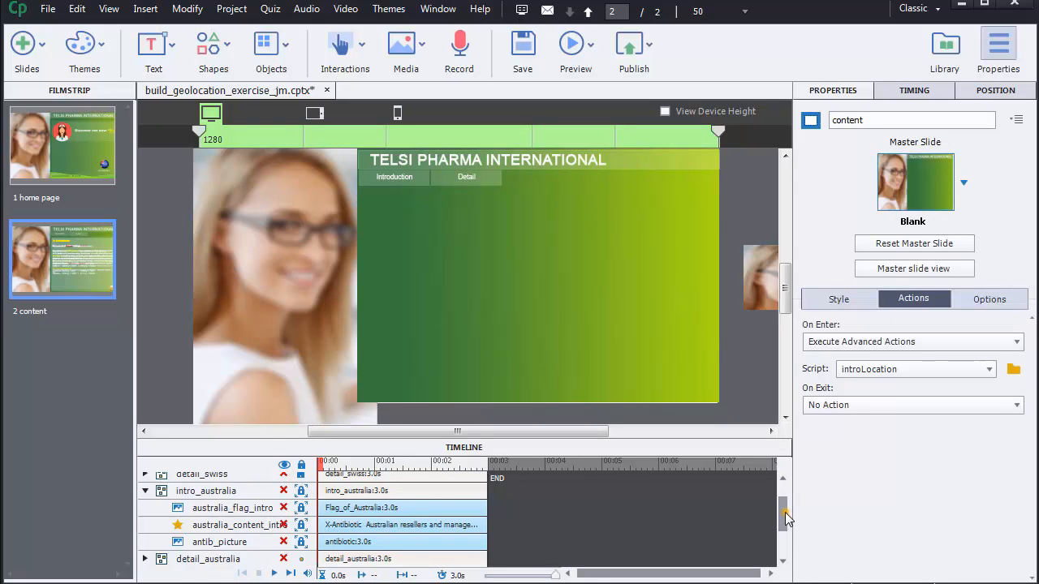
- Show the detail_swiss group and check its name and output visibility, and lock and hide it again
scroll(789, 515, up, 2)
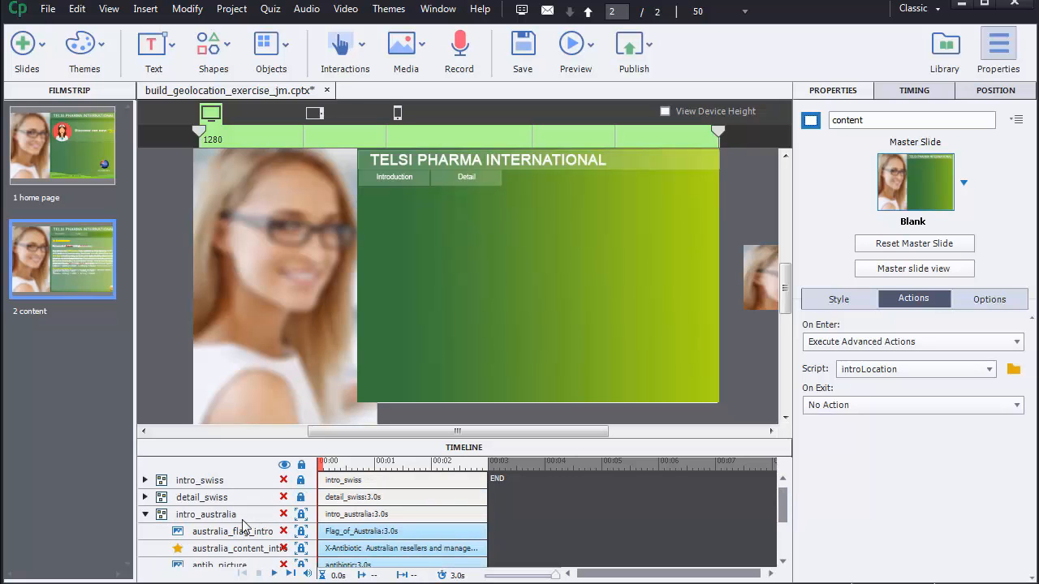
click(284, 498)
click(337, 497)
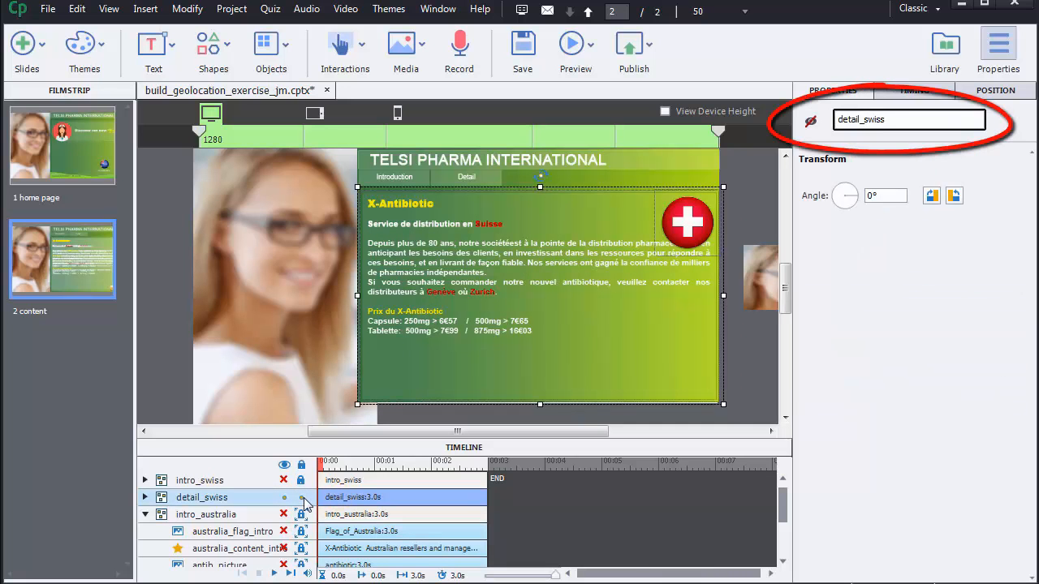
click(301, 496)
click(284, 497)
- Show the intro_swiss group on the content slide and inspect its name and output visibility
click(283, 479)
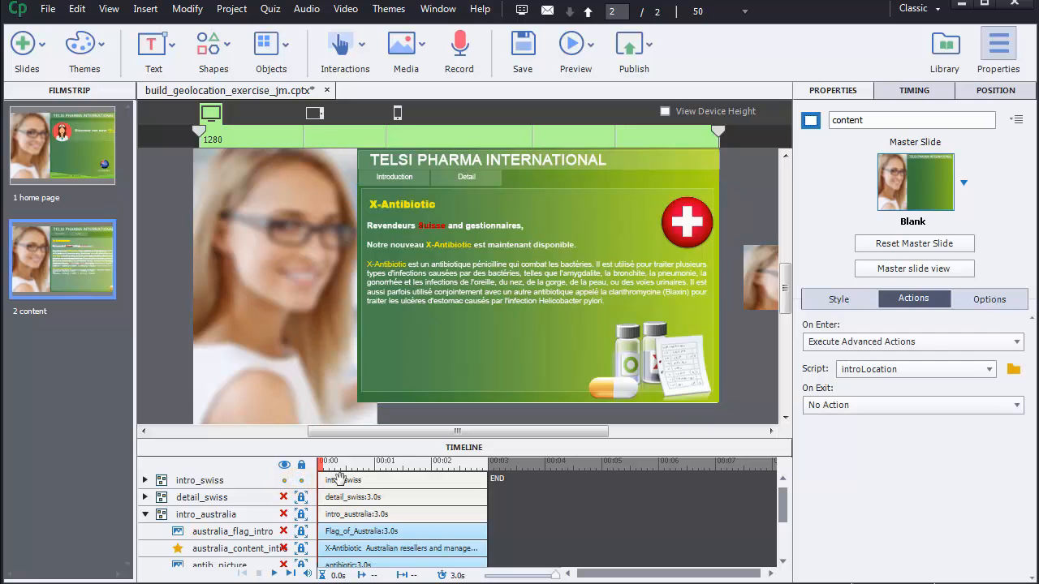
click(340, 479)
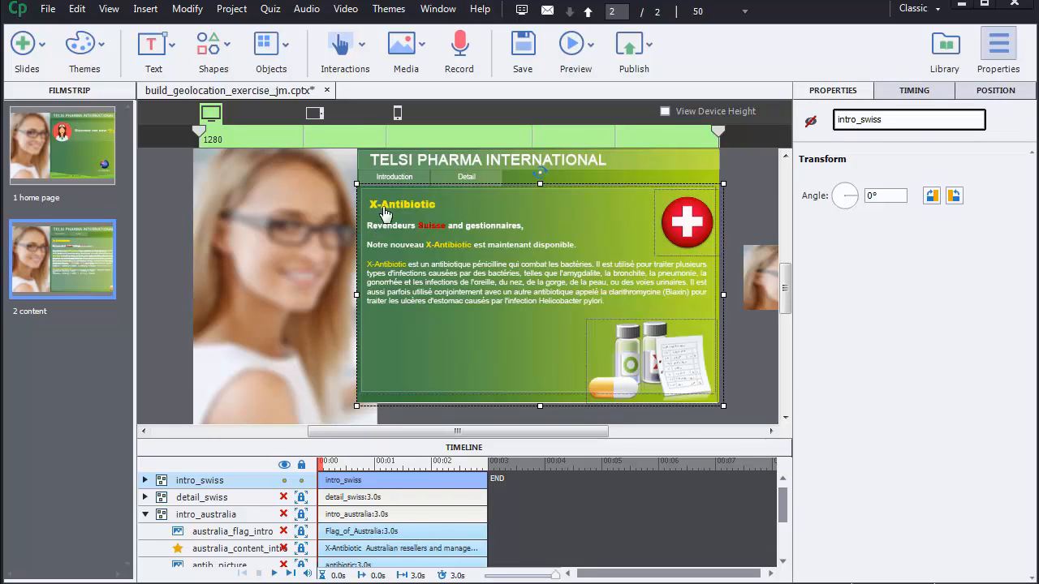
click(571, 176)
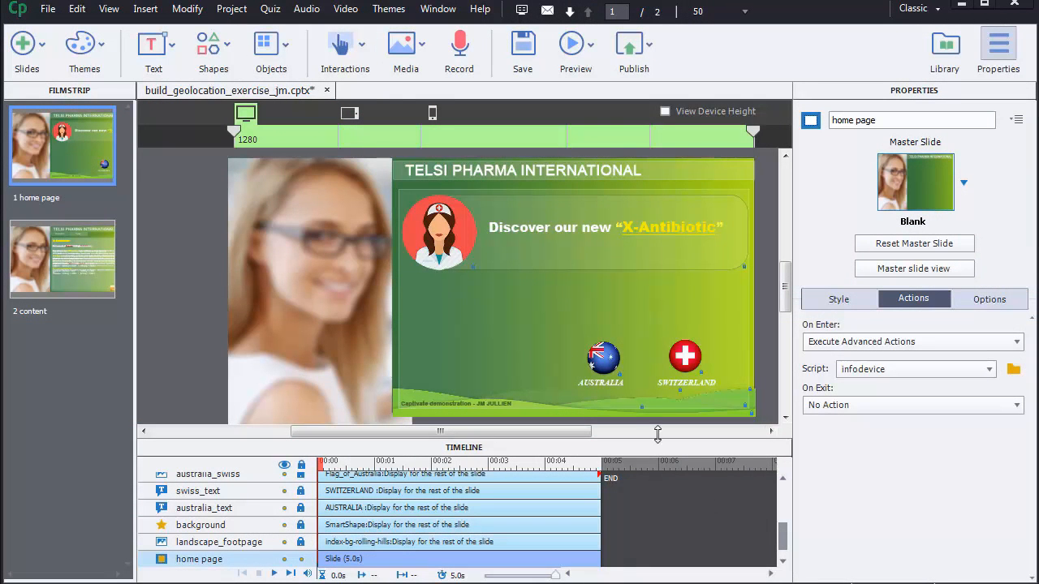
- Inspect the names and success actions of the transparent buttons over the Australia and Switzerland flags on the home page
click(605, 364)
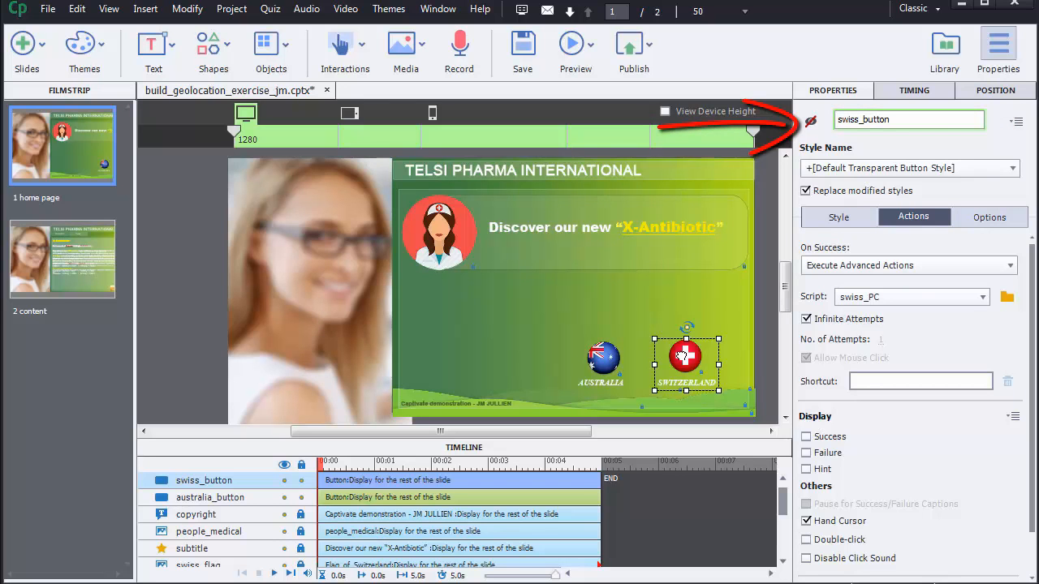
click(601, 359)
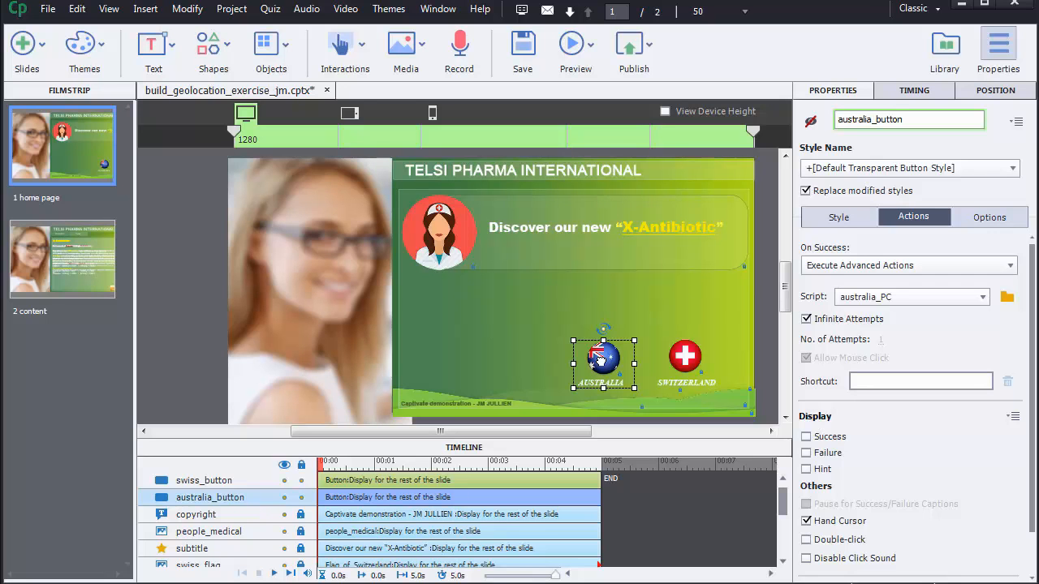
click(685, 362)
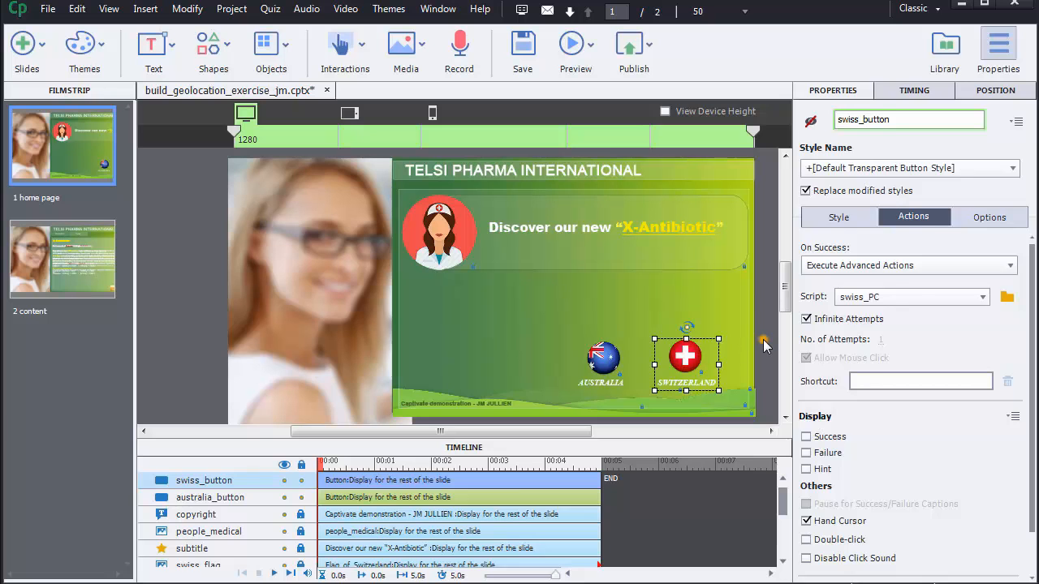
click(764, 345)
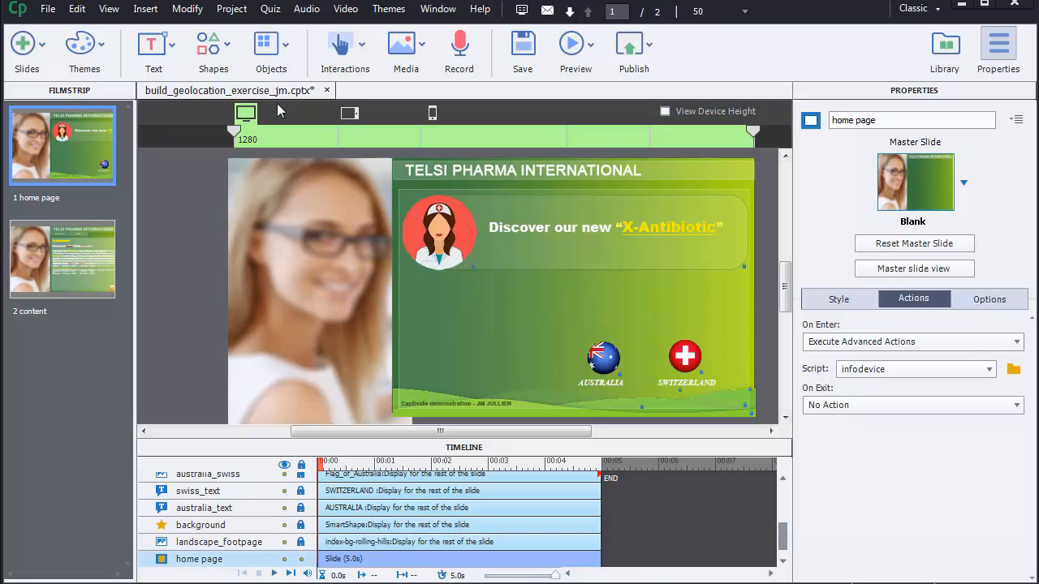
- Look up the cpInfoMobileOS variable among the System Information system variables and read its description of device OS values
click(235, 9)
click(258, 46)
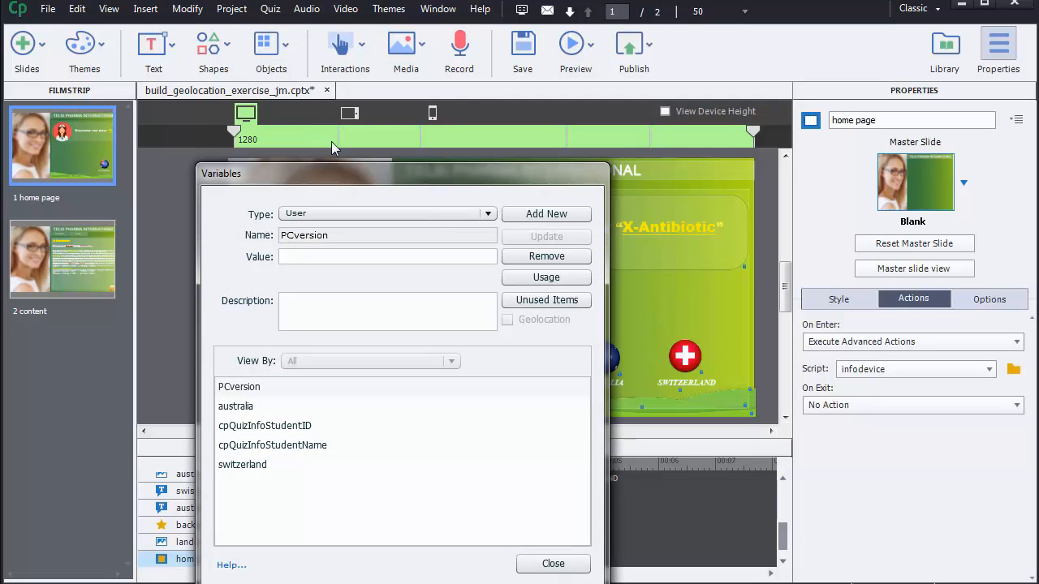
click(487, 215)
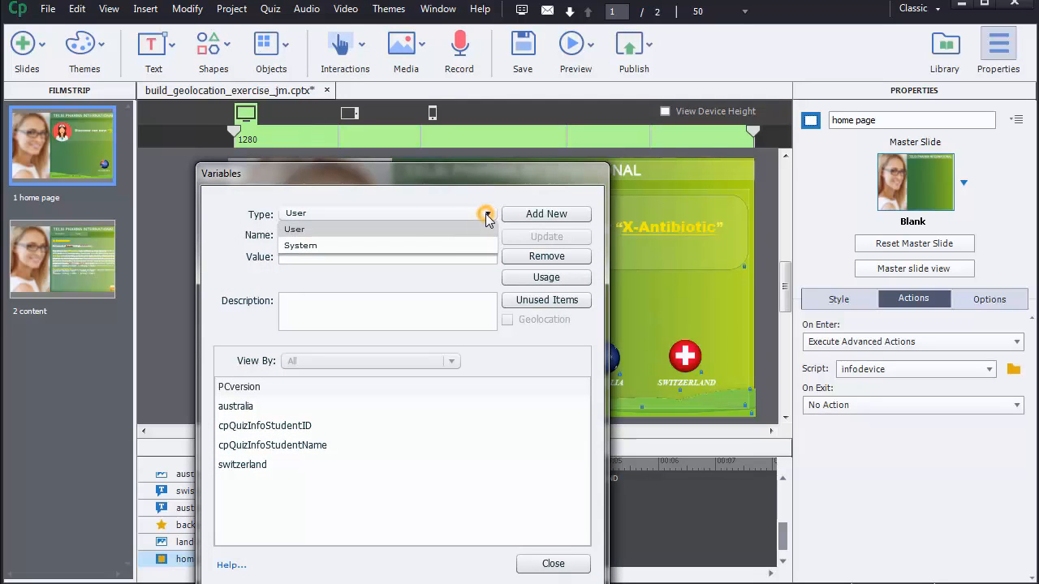
click(445, 244)
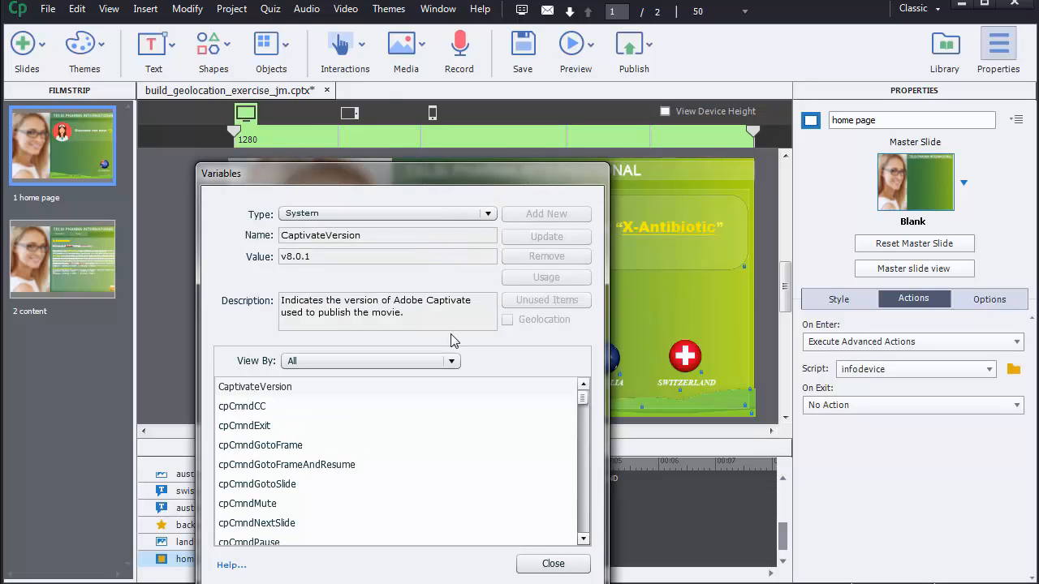
click(451, 362)
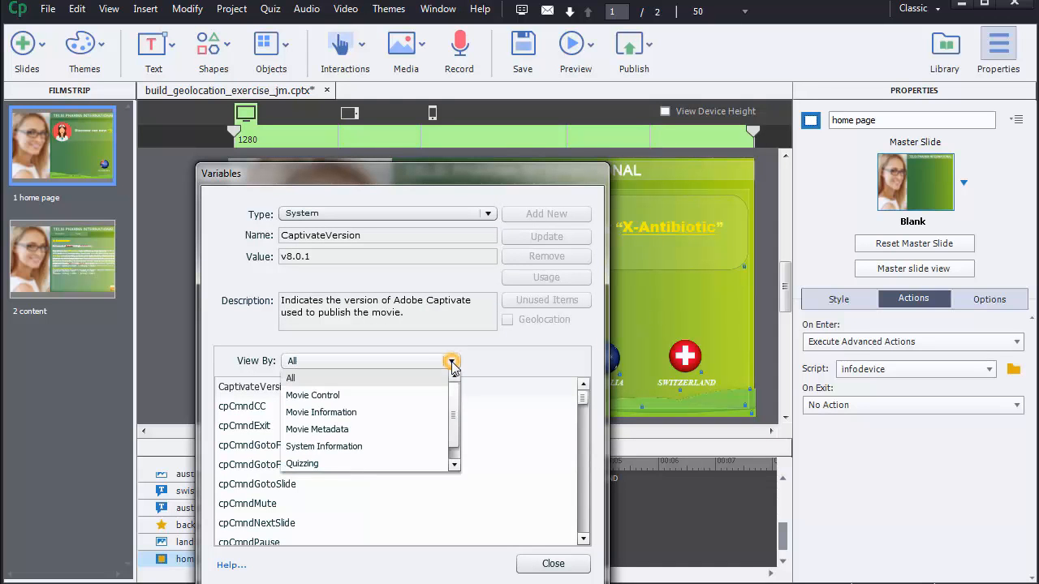
click(411, 447)
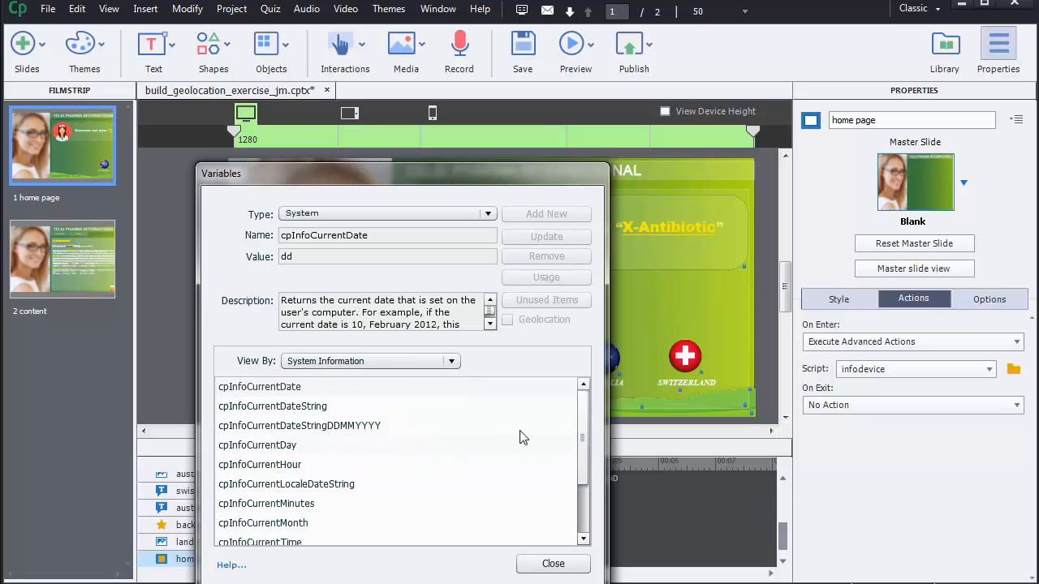
scroll(581, 405, down, 2)
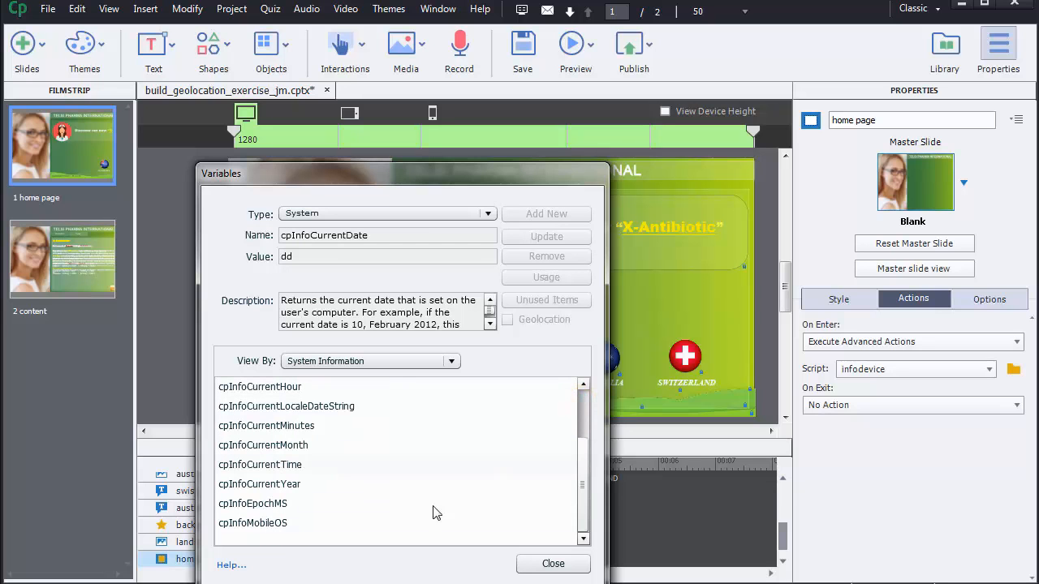
click(270, 525)
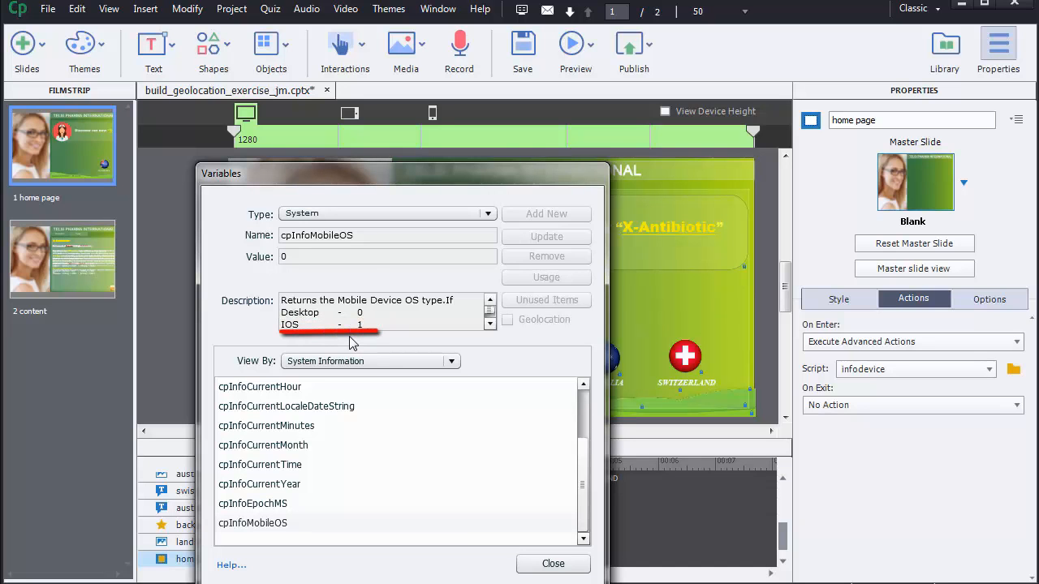
click(489, 324)
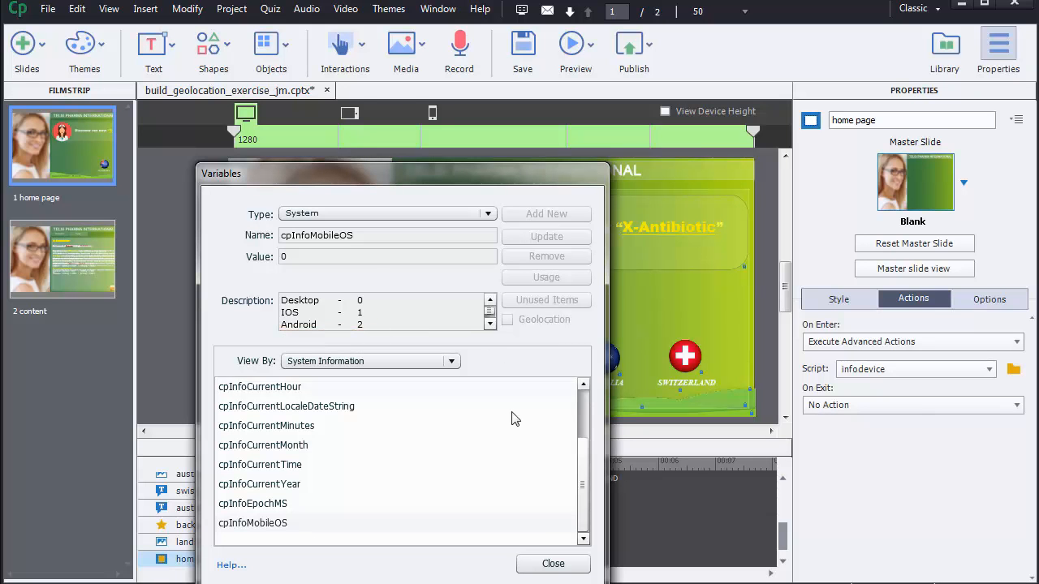
click(554, 566)
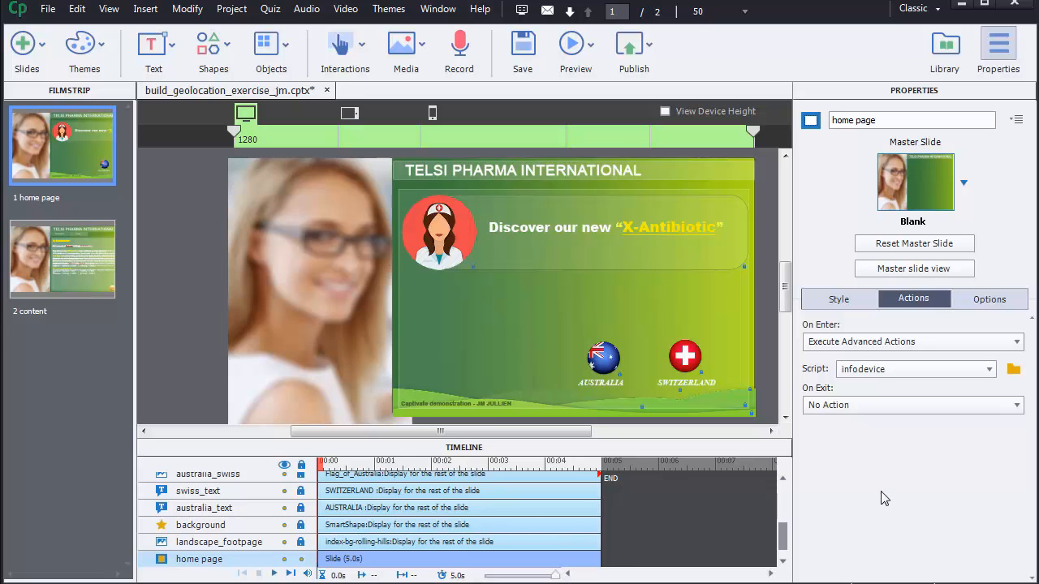
- Inspect the IF and ELSE parts of the infodevice advanced action that runs on entering the home page
click(1013, 370)
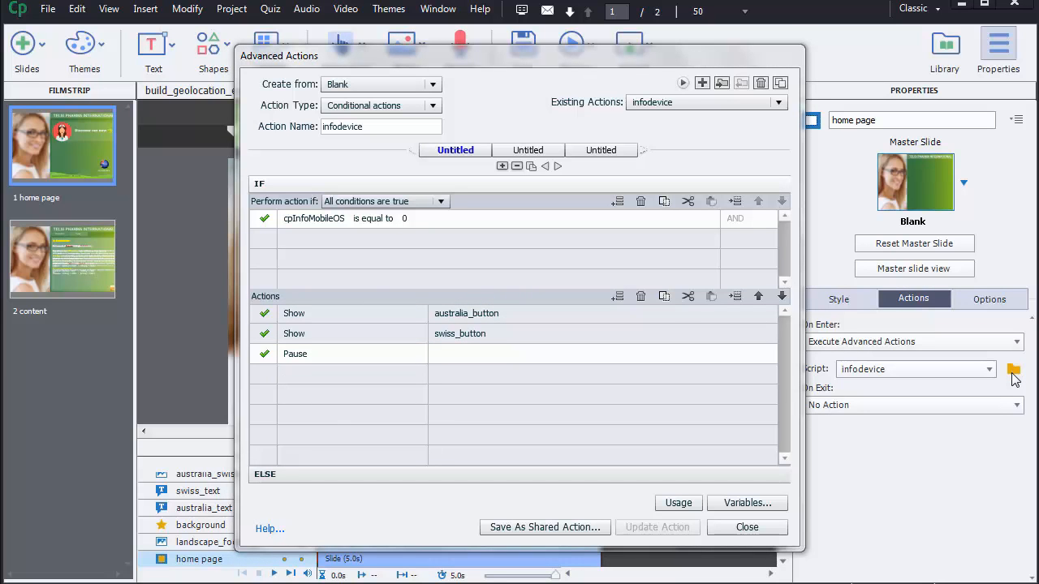
click(396, 474)
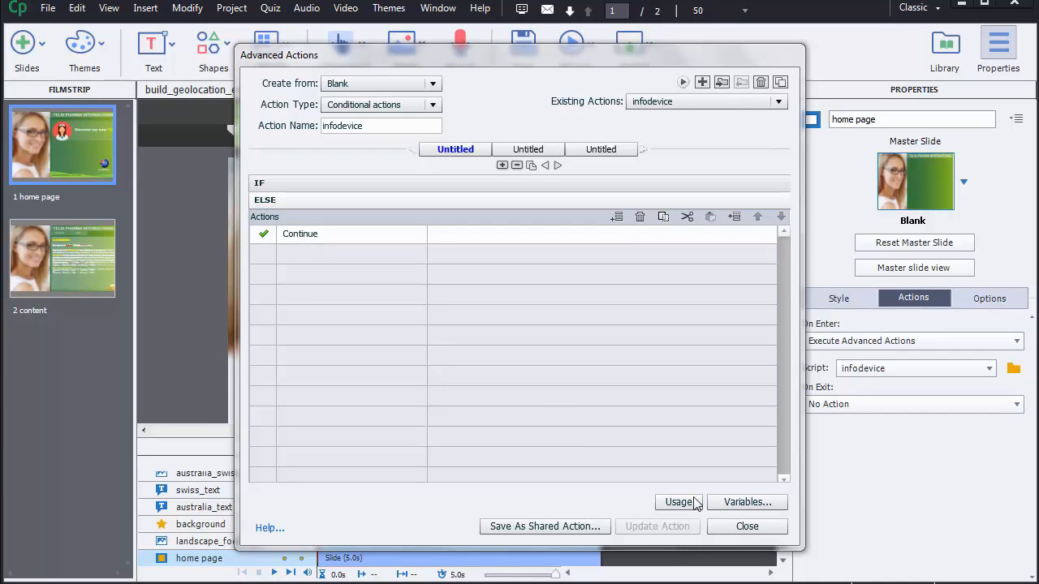
click(743, 526)
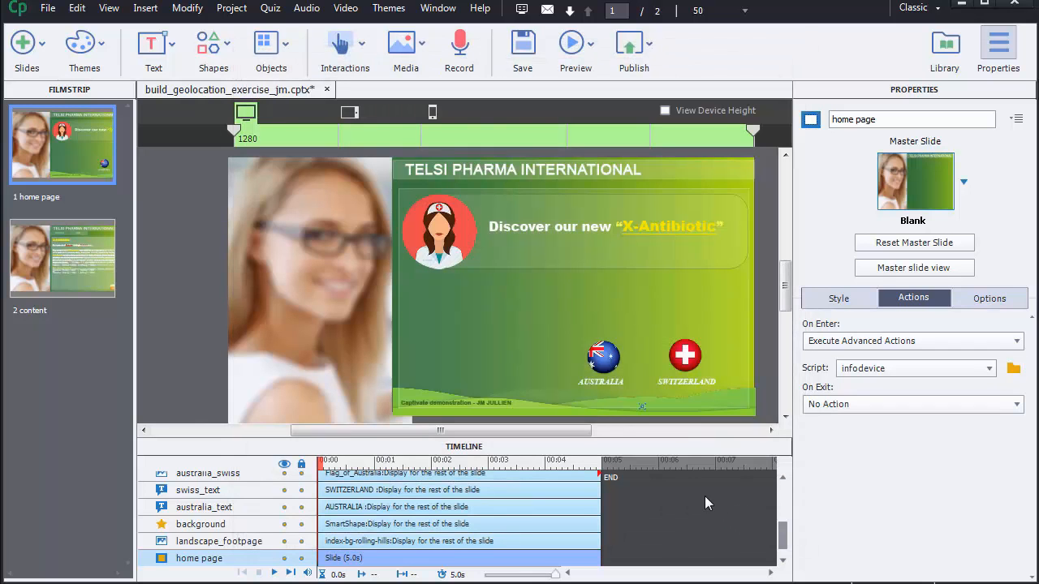
- Check the Exclude from Other Views option for the transparent buttons over the Australia and Switzerland flags without applying it
click(604, 362)
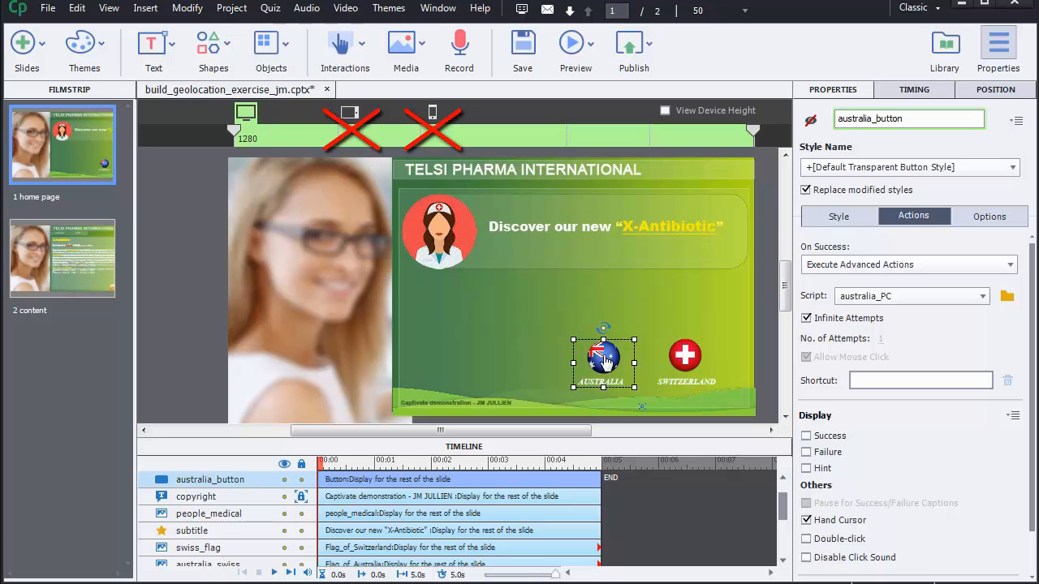
right_click(605, 359)
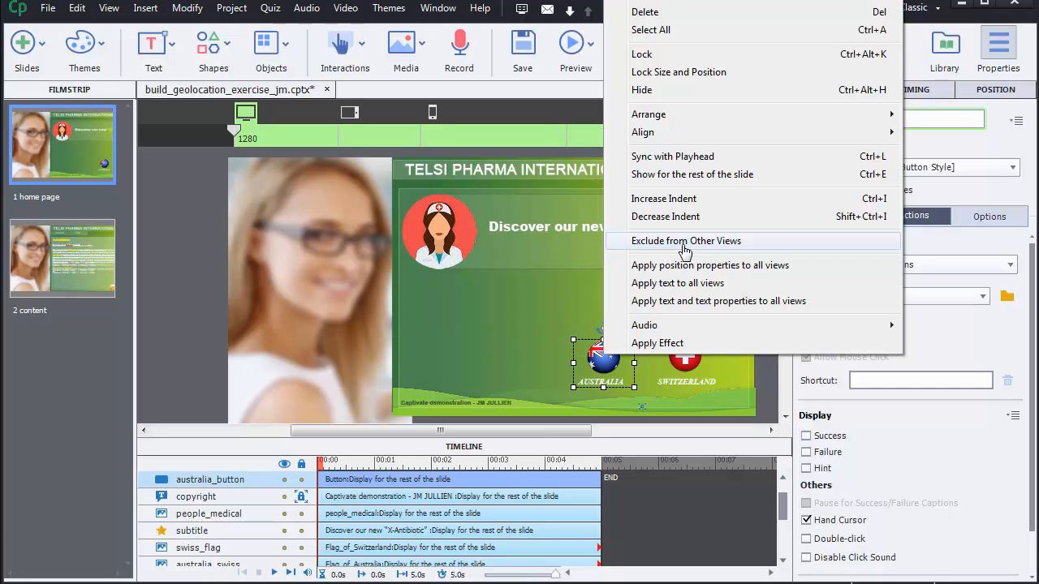
click(757, 367)
click(686, 355)
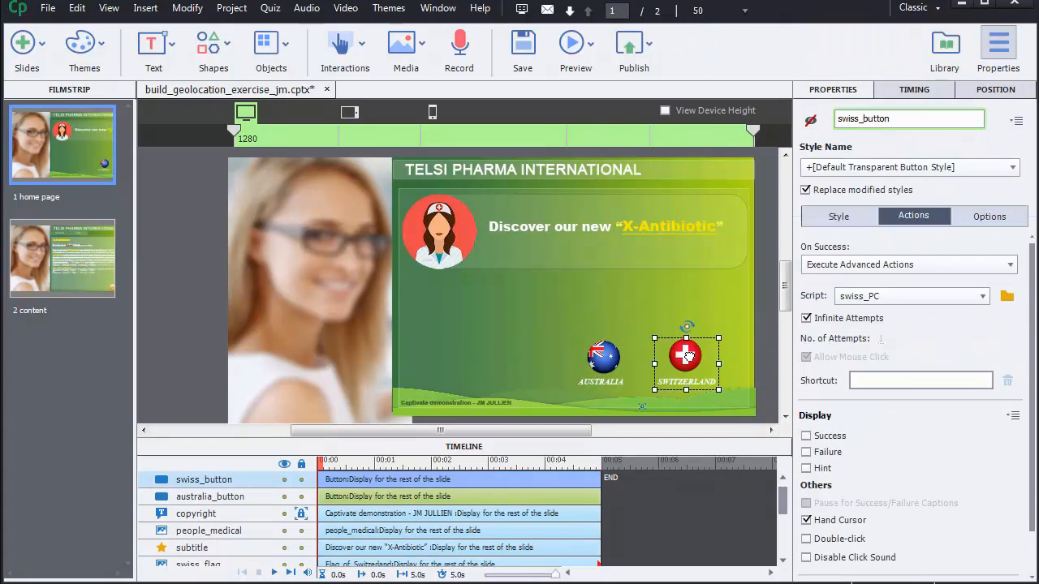
right_click(688, 357)
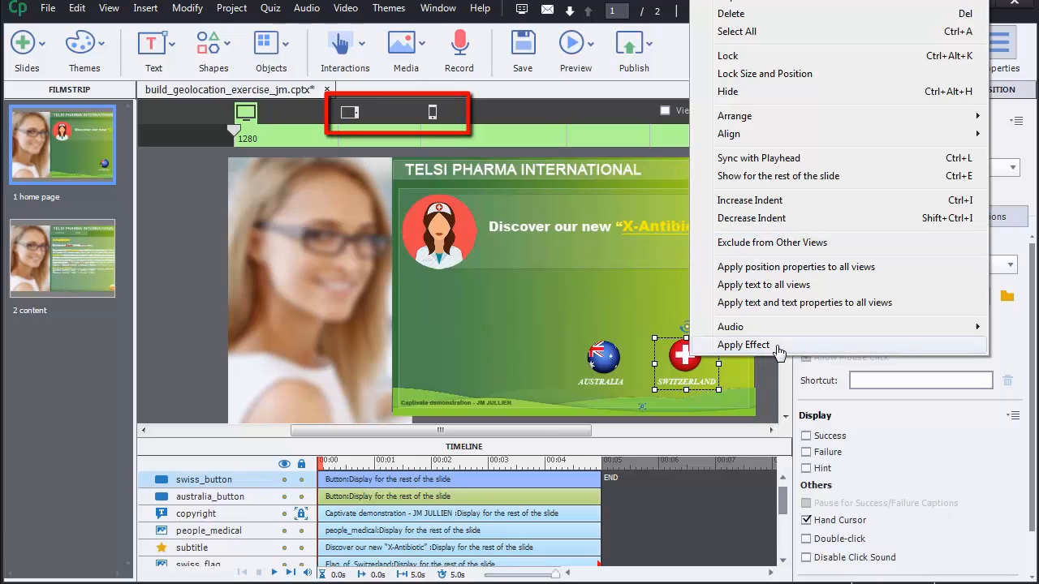
click(770, 386)
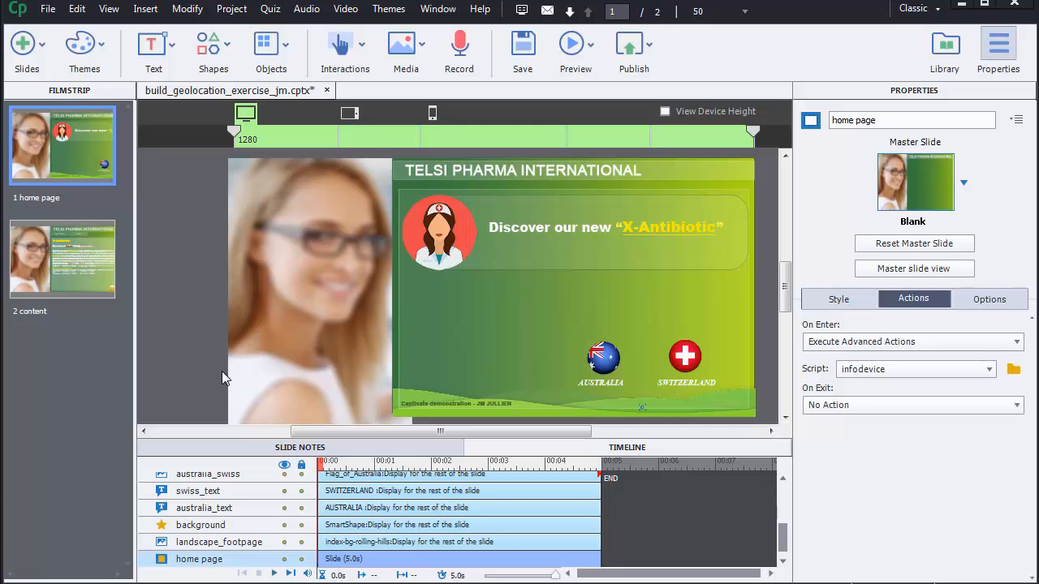
- On the content slide, review the country groups in the timeline and inspect the geolocation settings of the australia and switzerland user variables
click(85, 259)
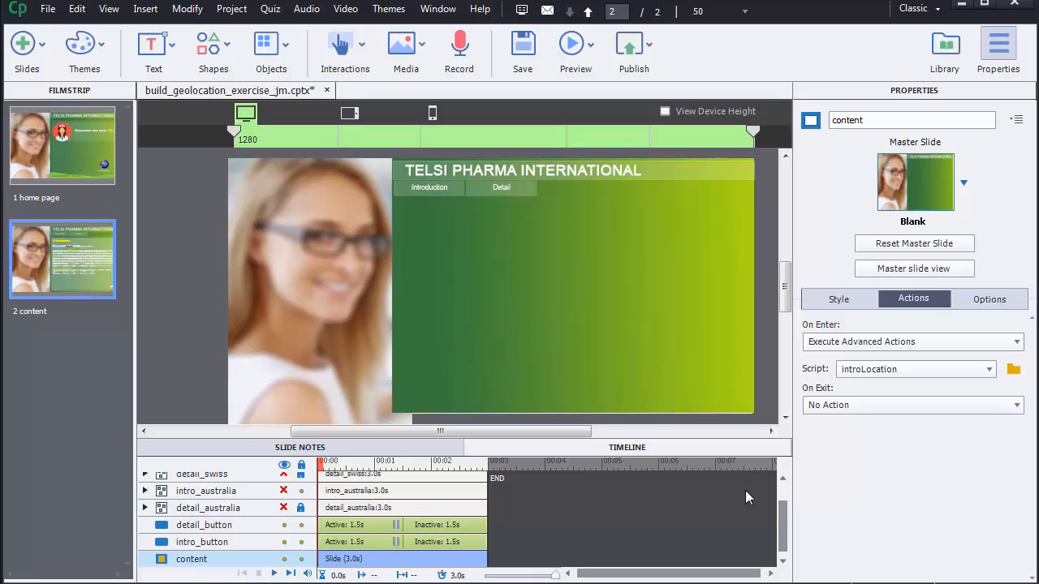
drag(785, 521, 787, 491)
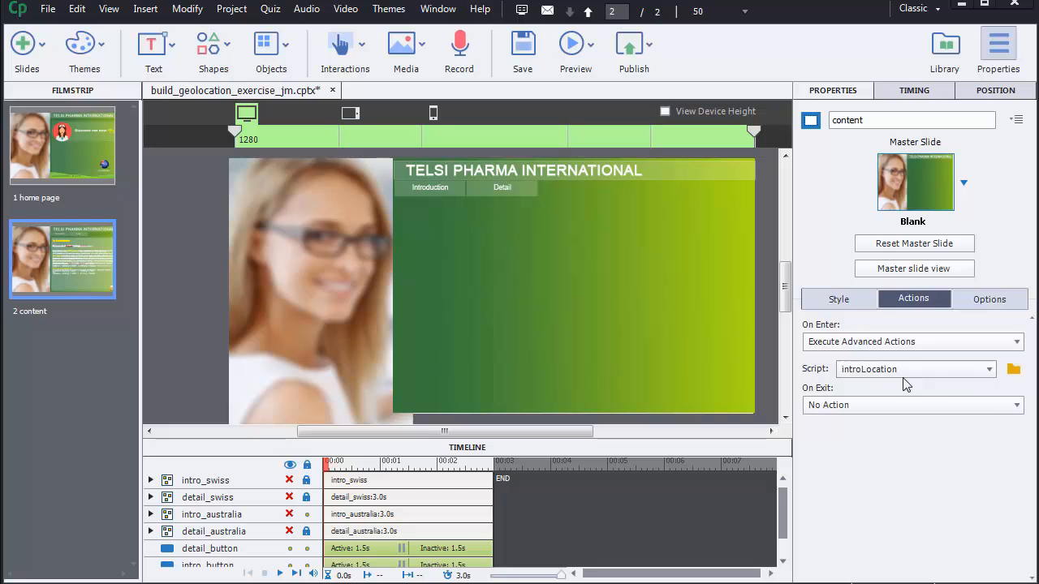
click(233, 12)
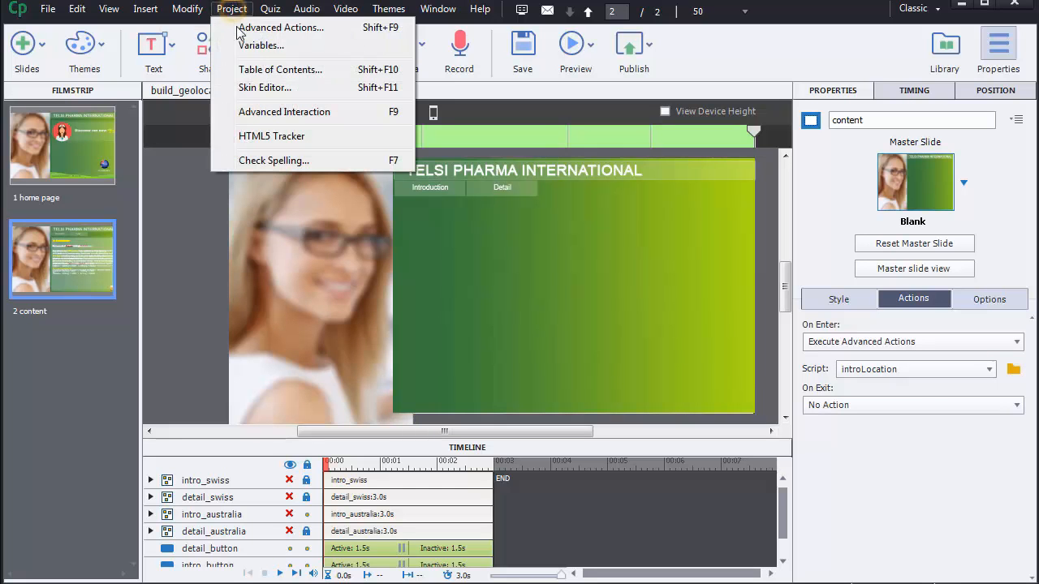
click(253, 46)
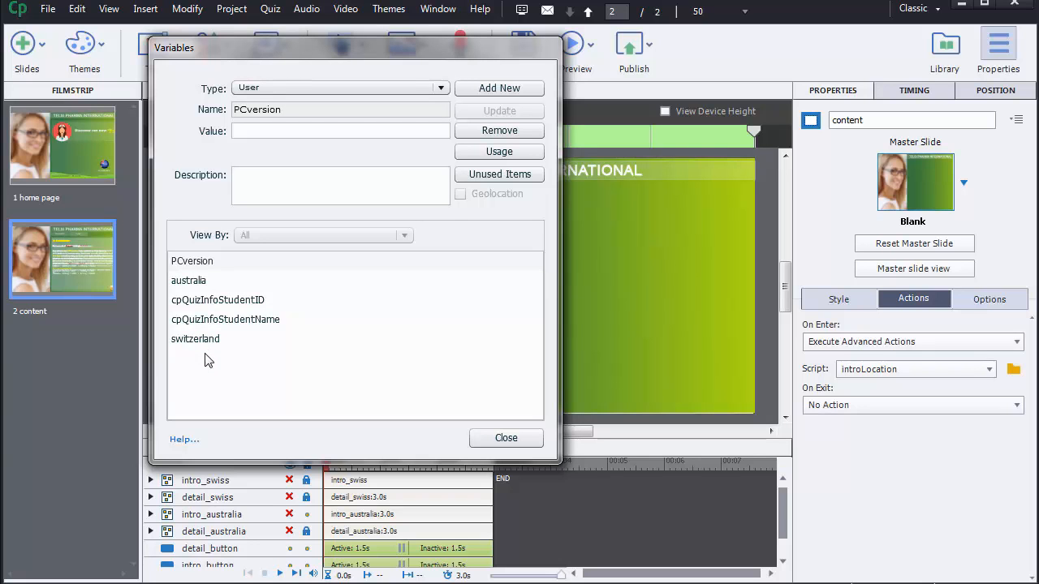
click(194, 283)
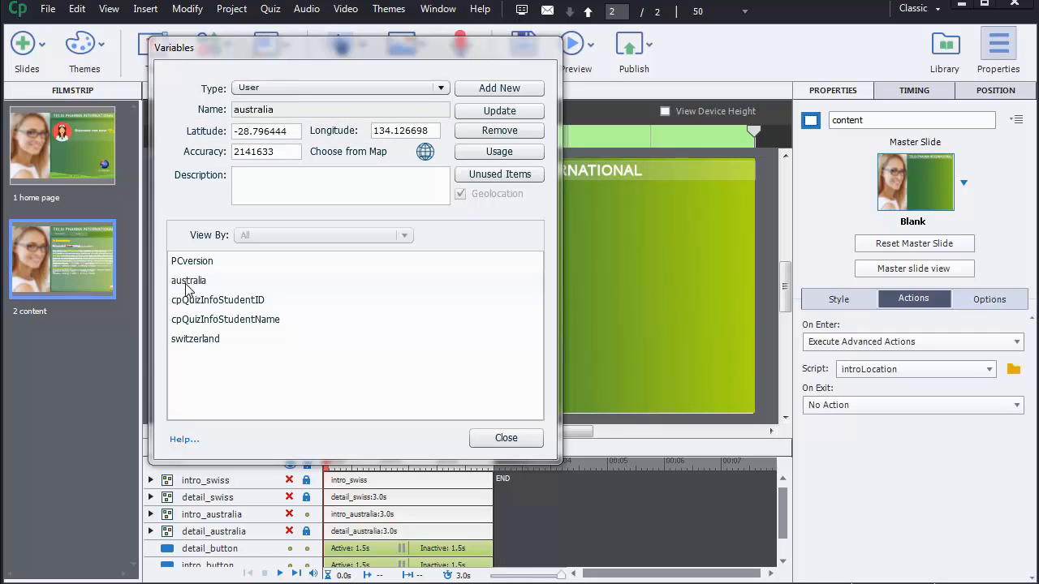
click(192, 343)
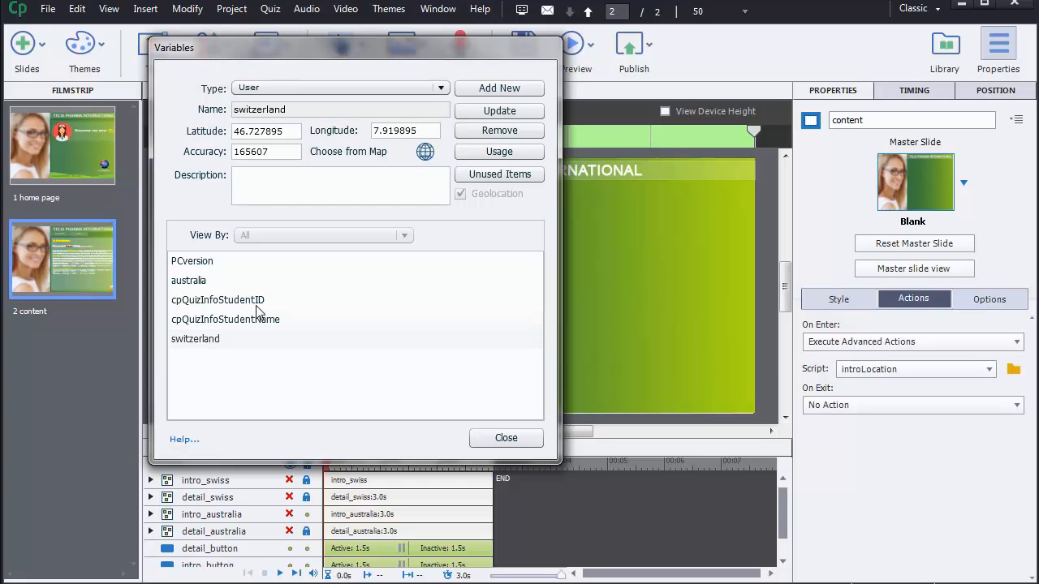
- Start a new user variable named myvar and make it a geolocation variable
click(484, 90)
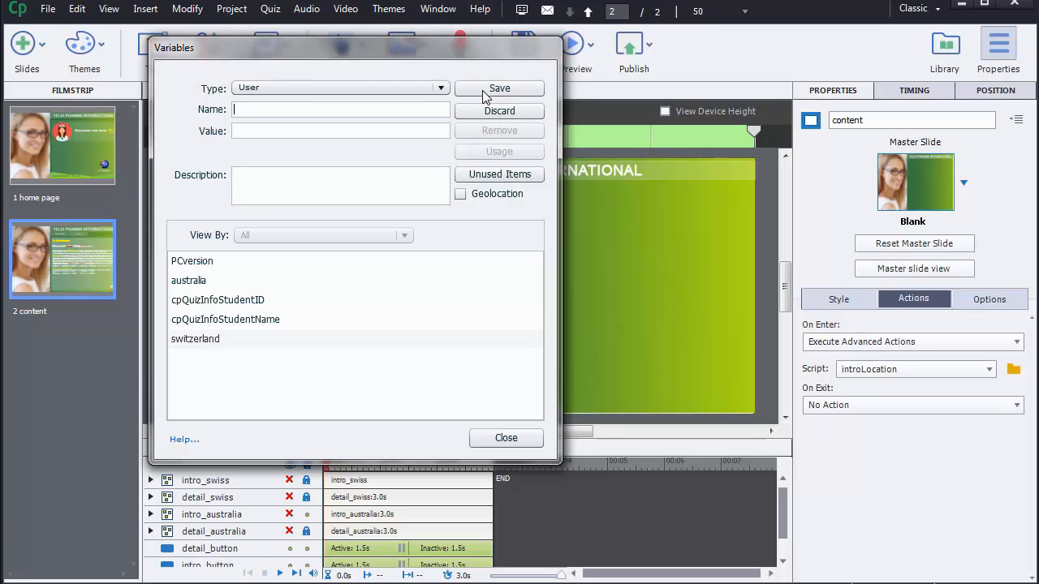
text(myvar)
click(461, 195)
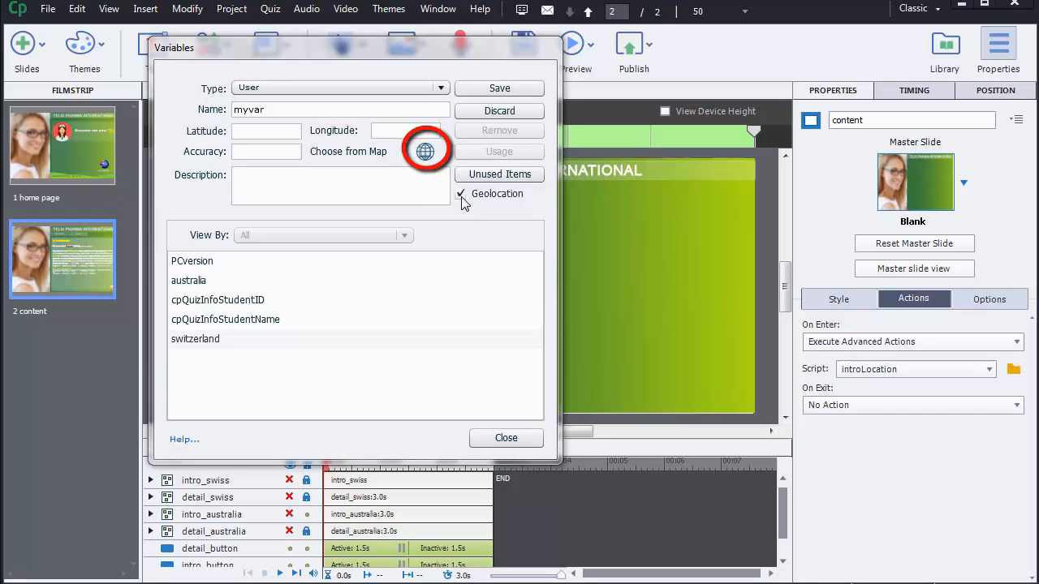
- Choose the new variable's location from the map by searching for montreal
click(423, 151)
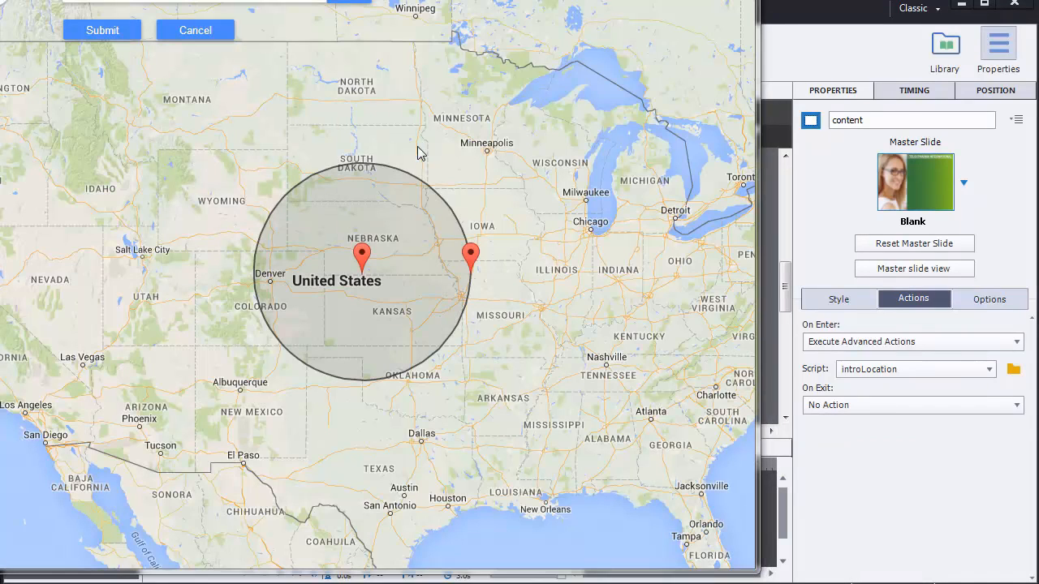
drag(247, 0, 344, 41)
click(366, 90)
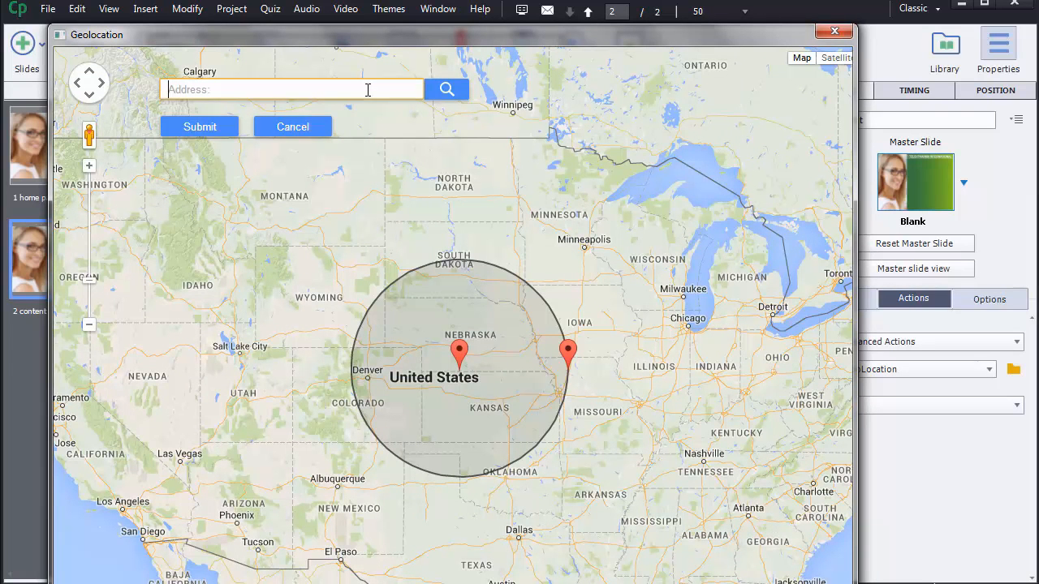
text(montreal)
click(439, 91)
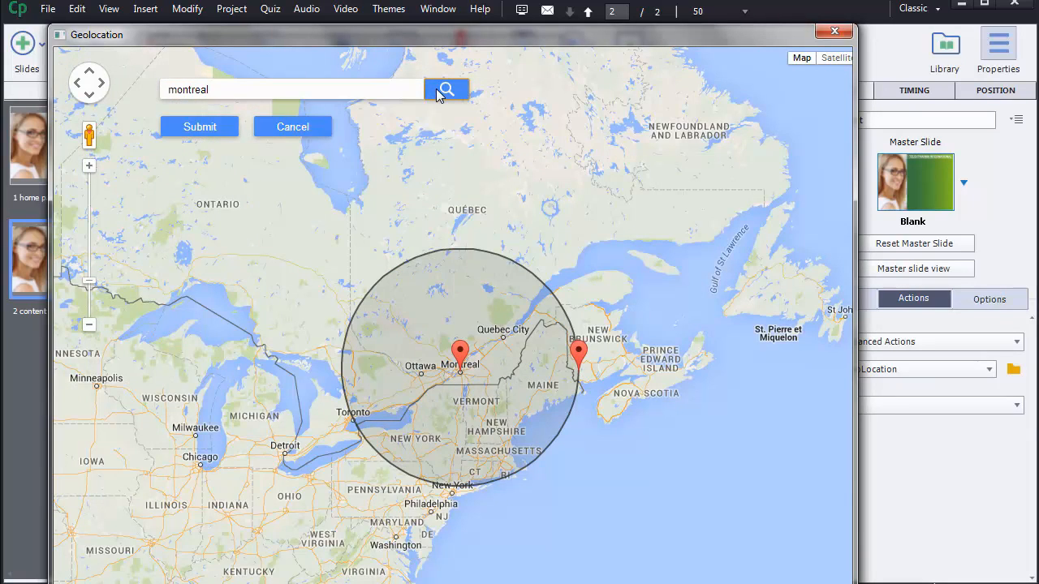
- Shrink the circle around Montreal to an accuracy of about 140704, submit the location and discard the unsaved variable
mouse_move(578, 354)
drag(577, 354, 471, 358)
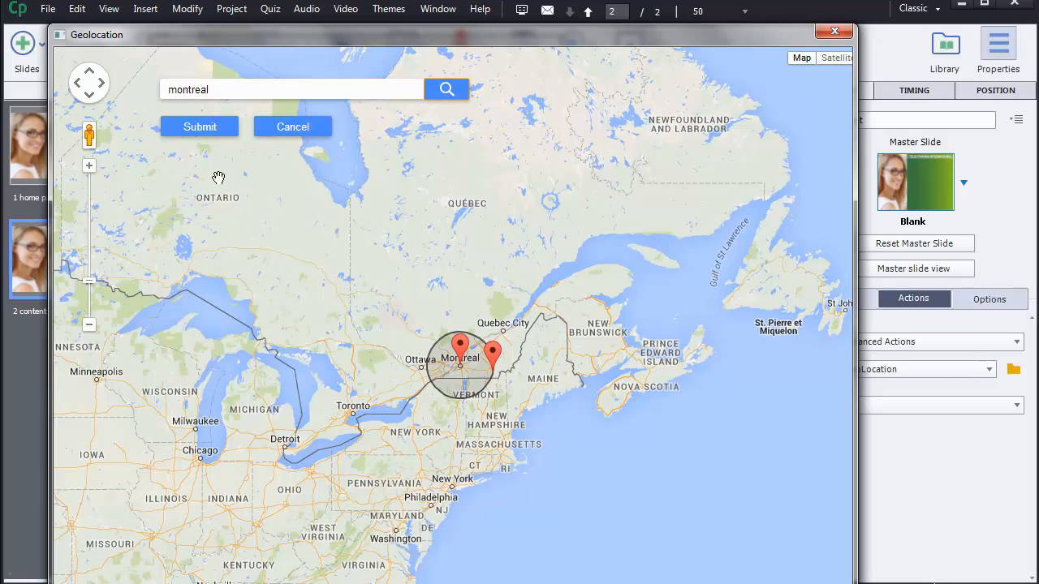
click(200, 132)
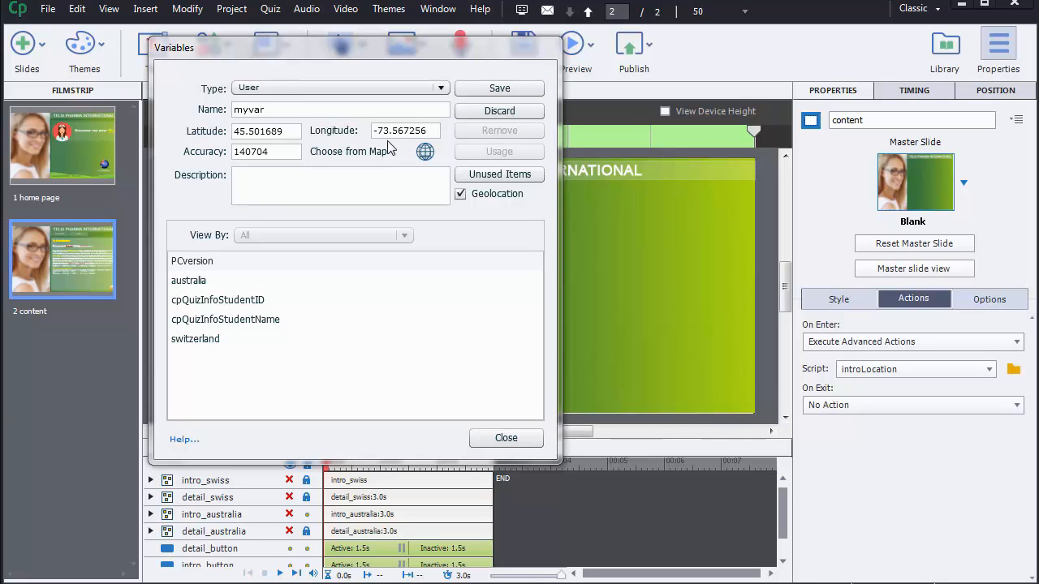
click(490, 112)
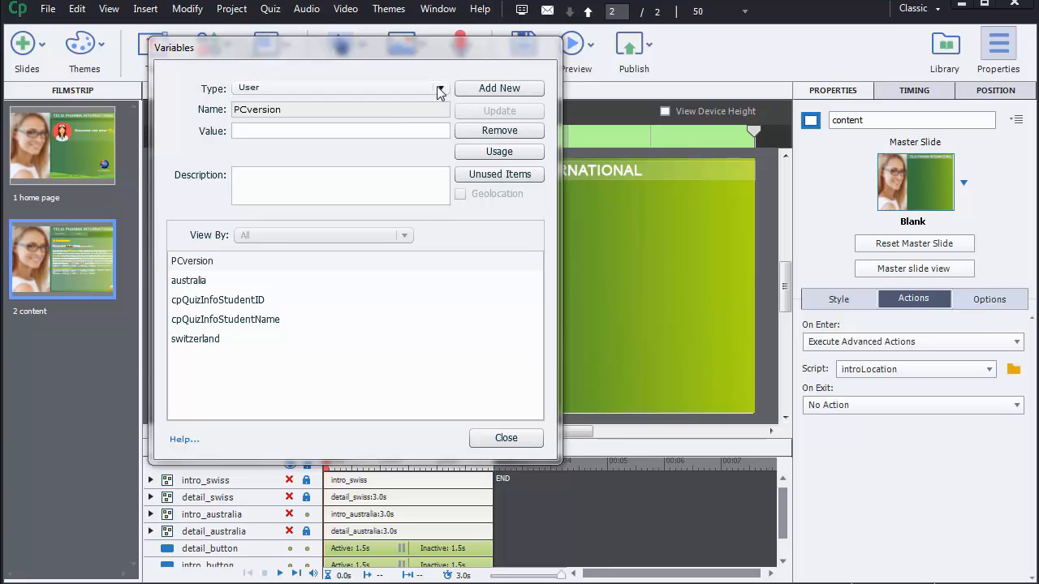
- Look up the cpInfoGeoLocation system variable in the Mobile category and read its description
click(439, 87)
click(395, 119)
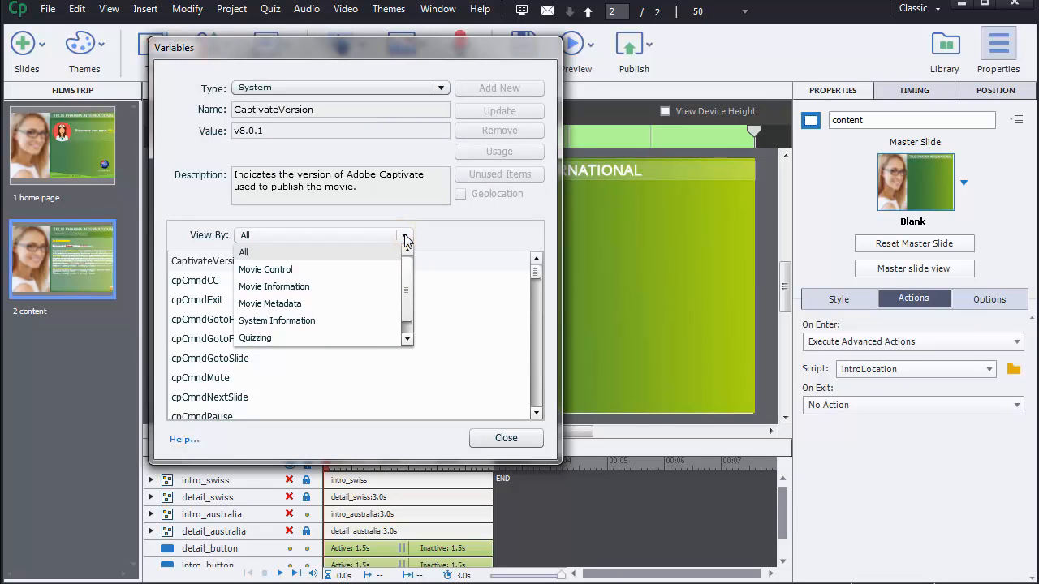
scroll(407, 297, down, 1)
click(349, 338)
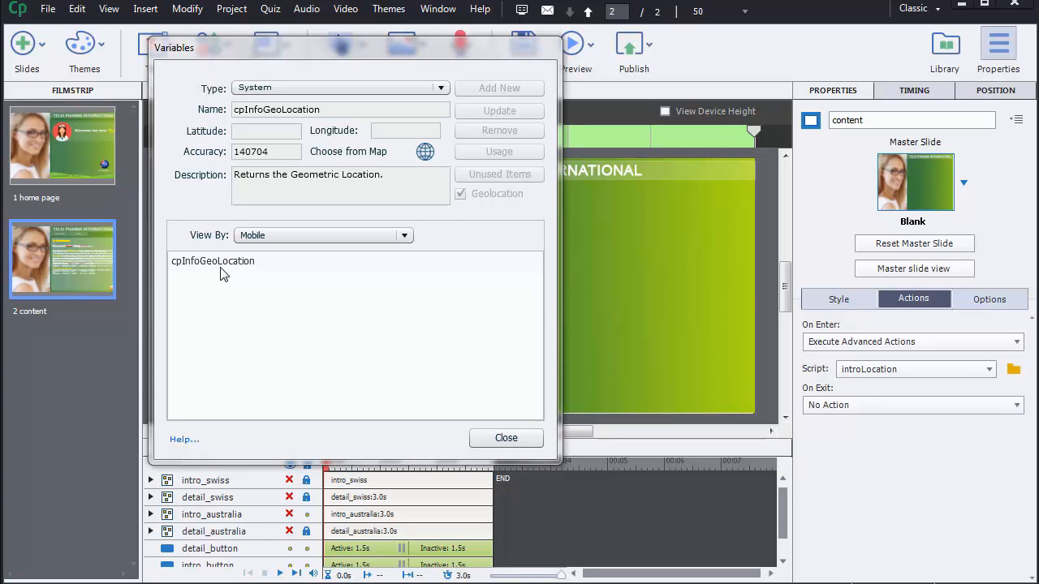
click(508, 439)
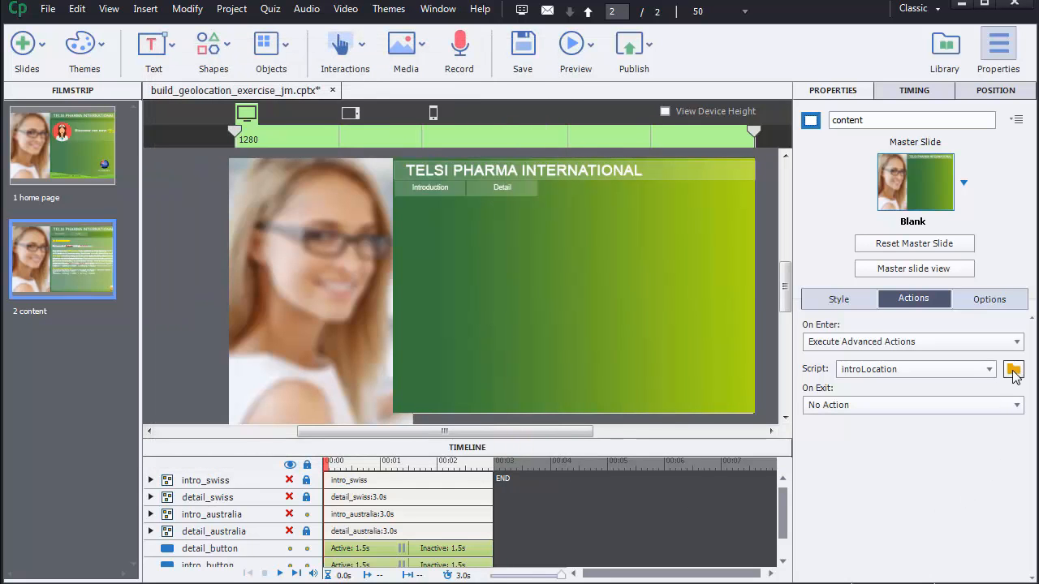
- Open the content slide's introLocation advanced action and examine its australia_location, swiss_location and australia_PC decisions
click(1013, 371)
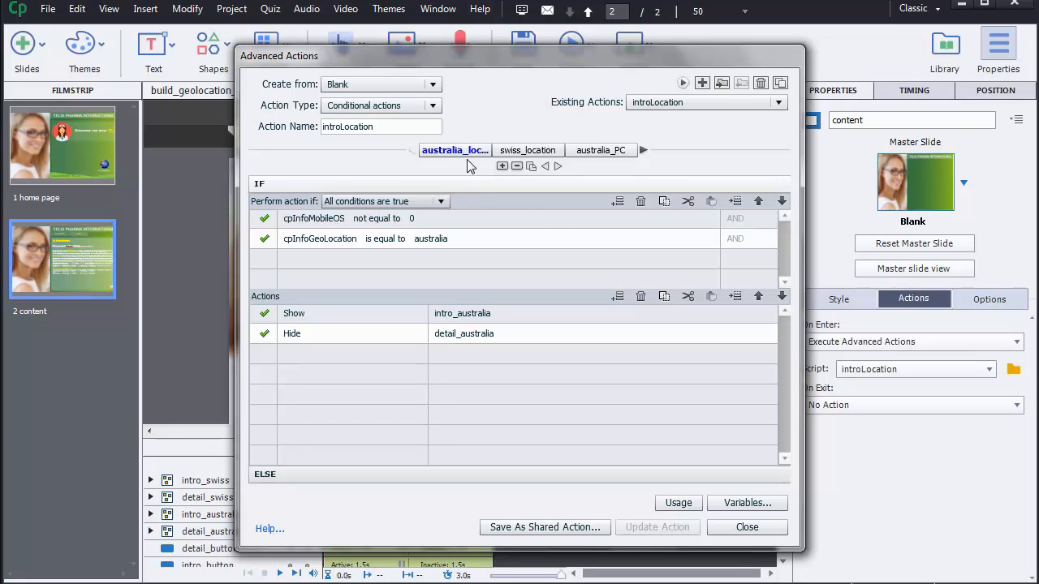
click(522, 154)
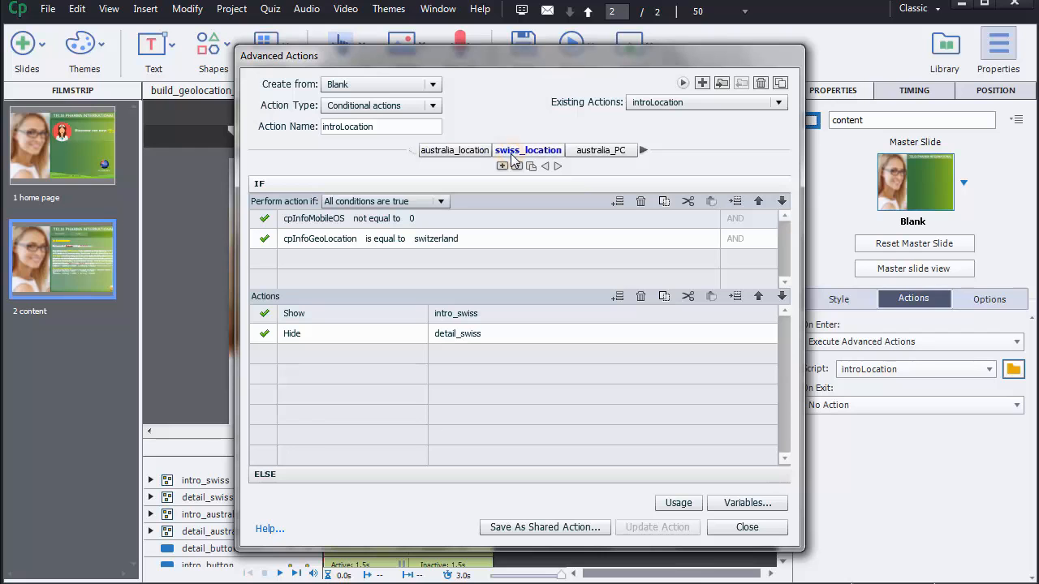
click(451, 155)
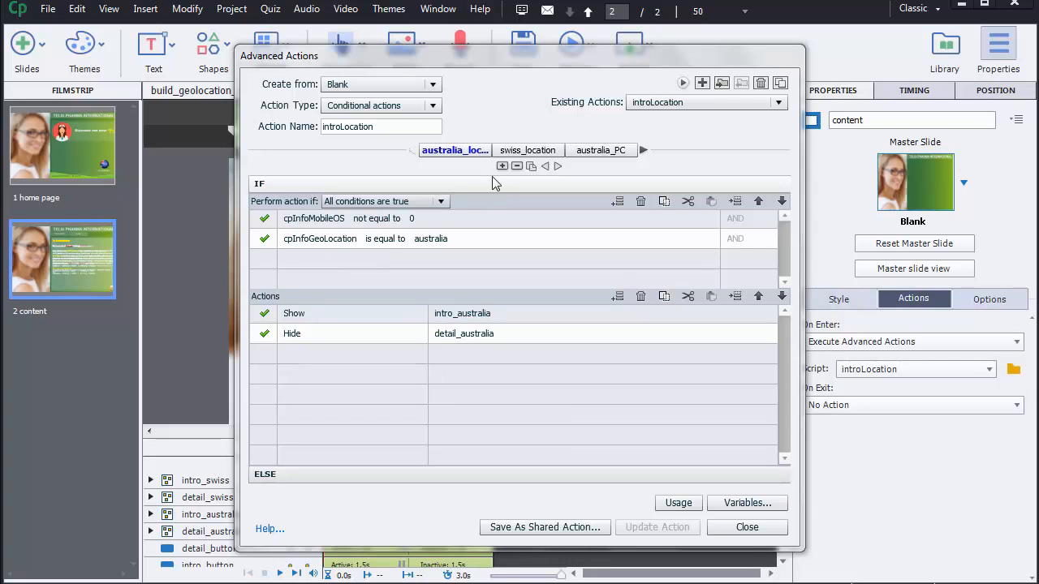
click(506, 151)
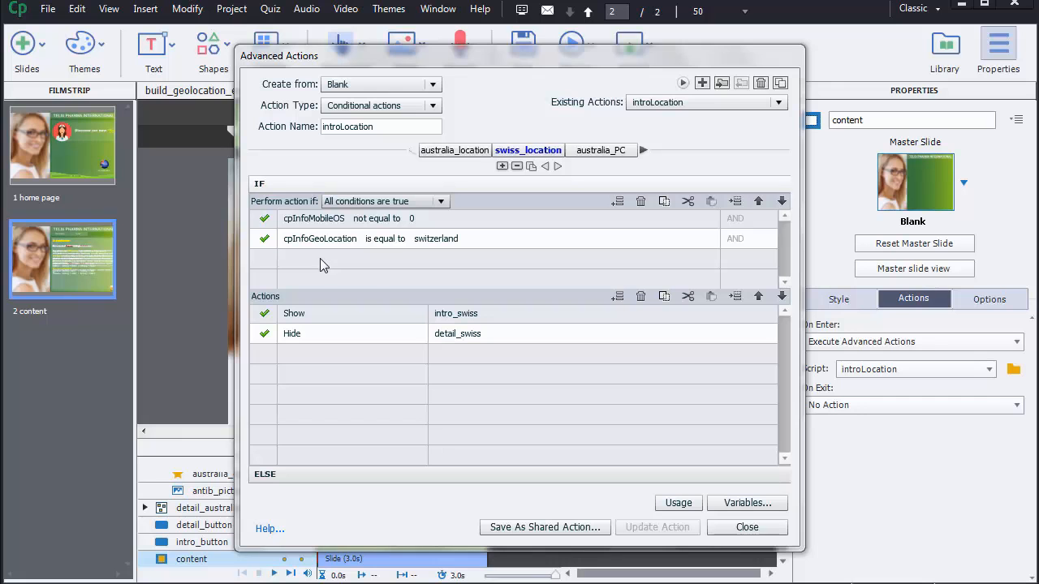
click(643, 150)
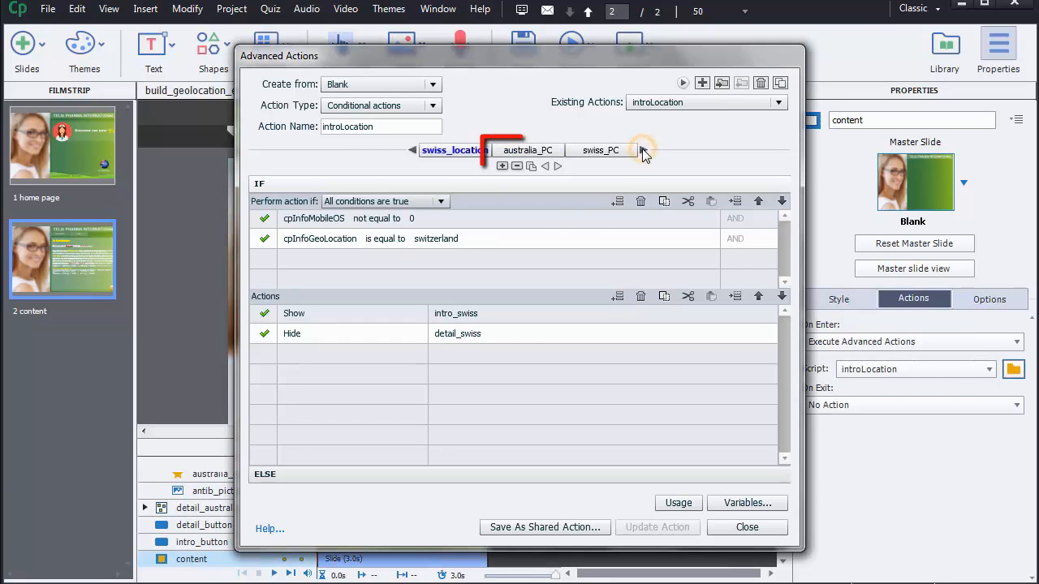
click(524, 153)
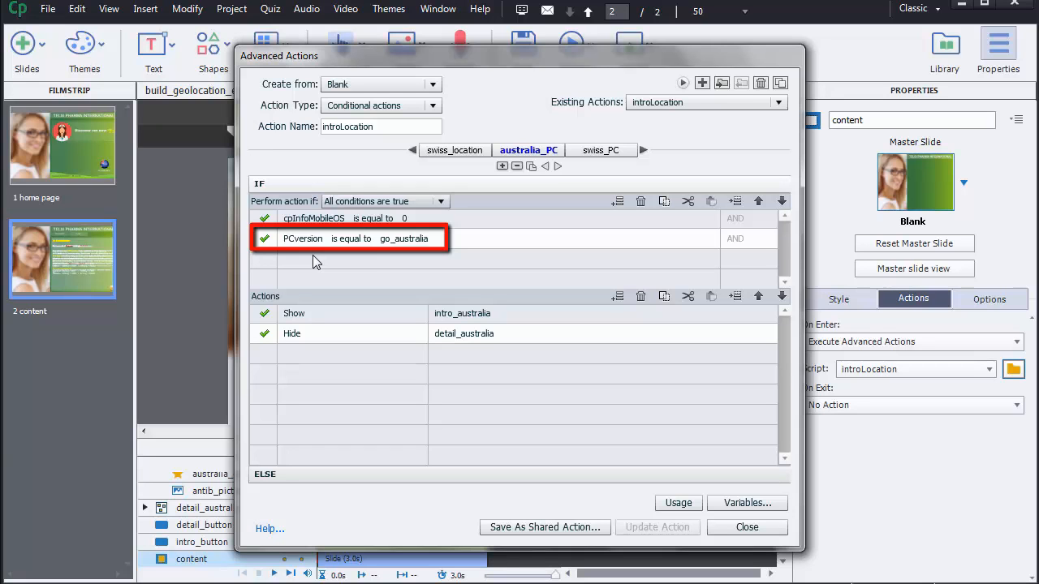
- Examine the actions assigned in the existing australia_PC and swiss_PC advanced actions
click(779, 106)
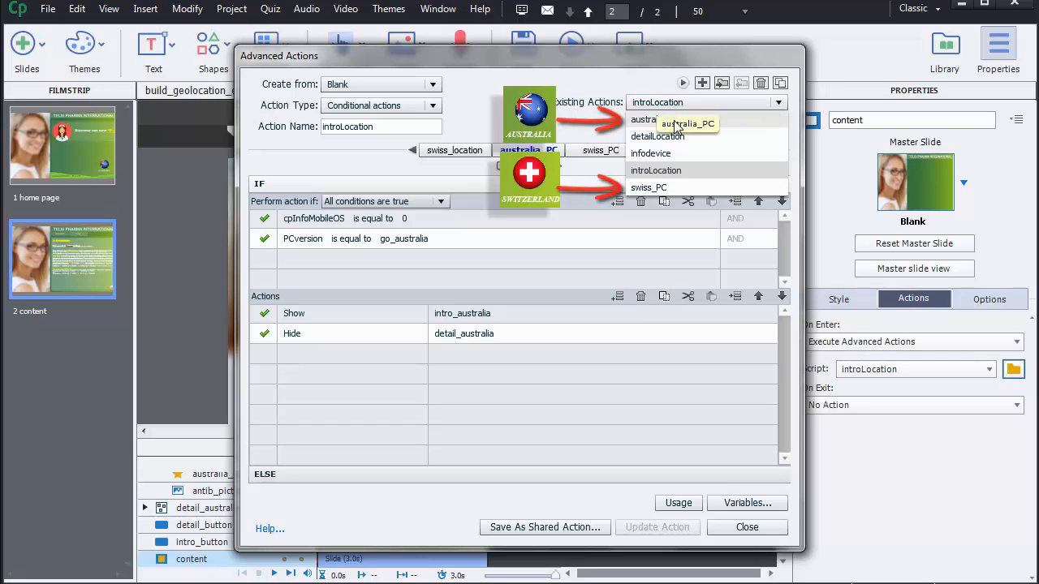
click(643, 120)
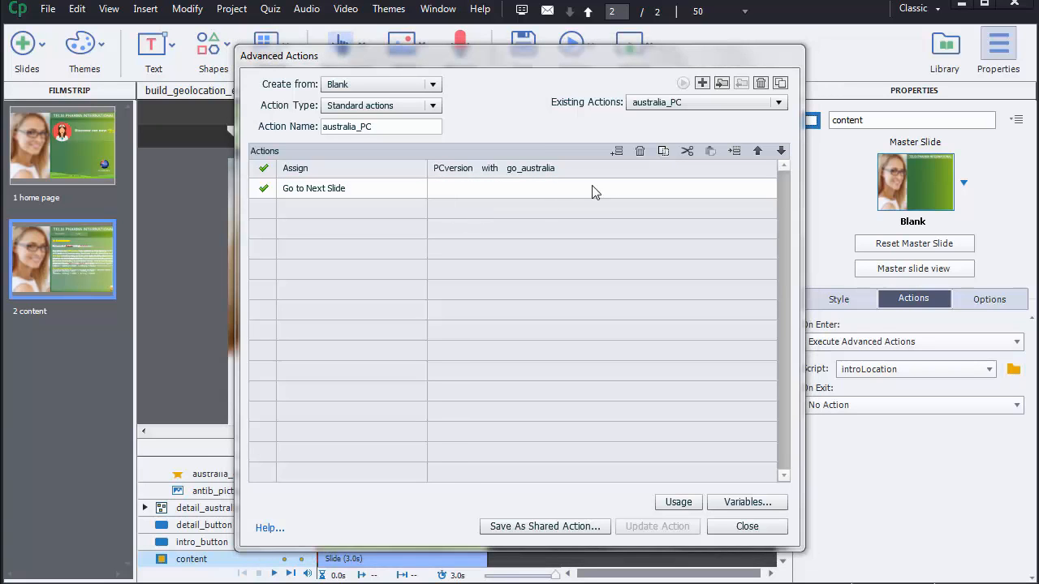
click(777, 102)
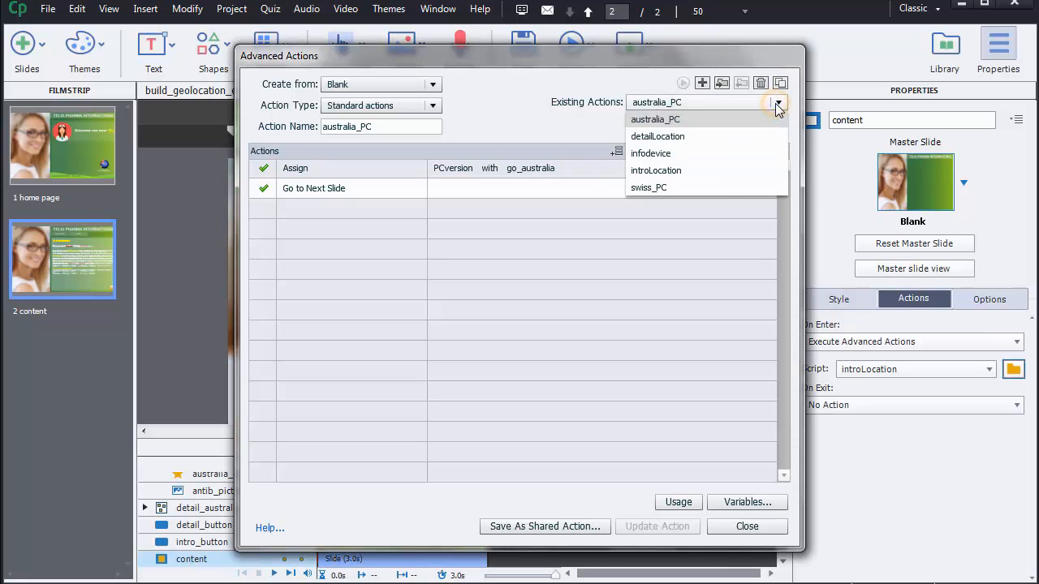
click(652, 189)
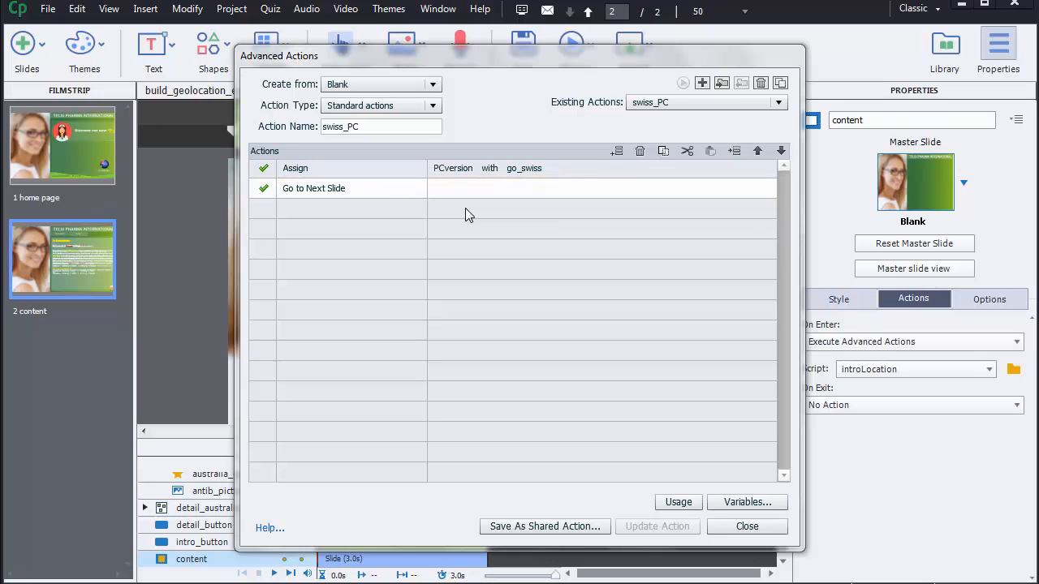
- Return to the introLocation action, examine the conditions and actions of its australia_PC and swiss_PC decisions, and close it
click(776, 102)
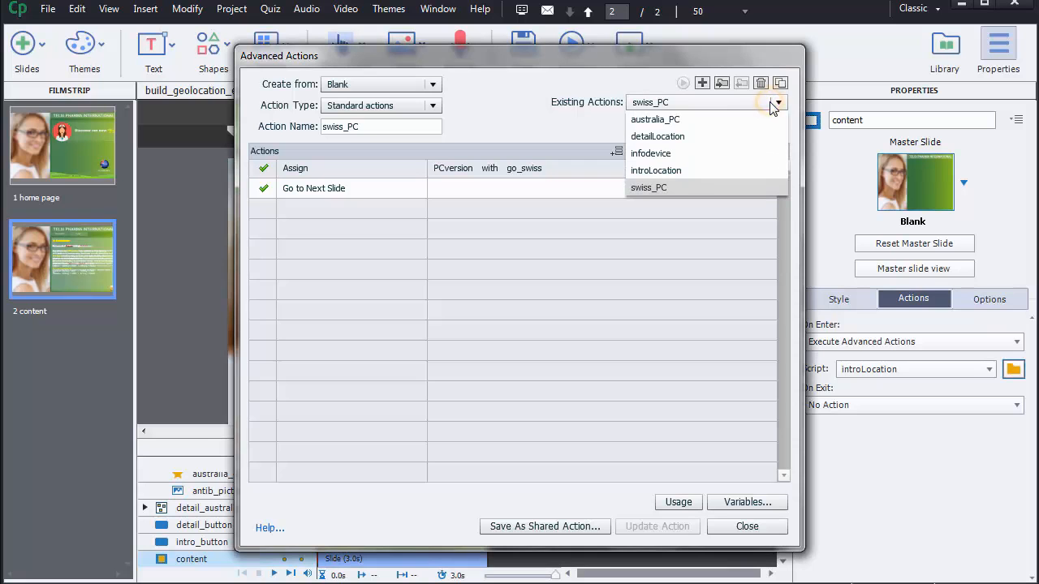
click(688, 171)
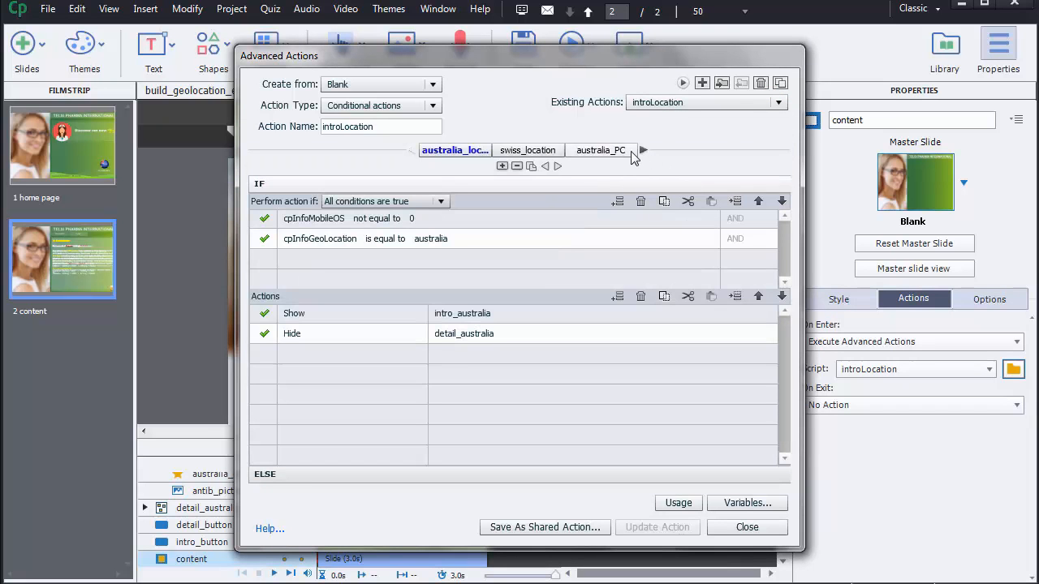
click(642, 151)
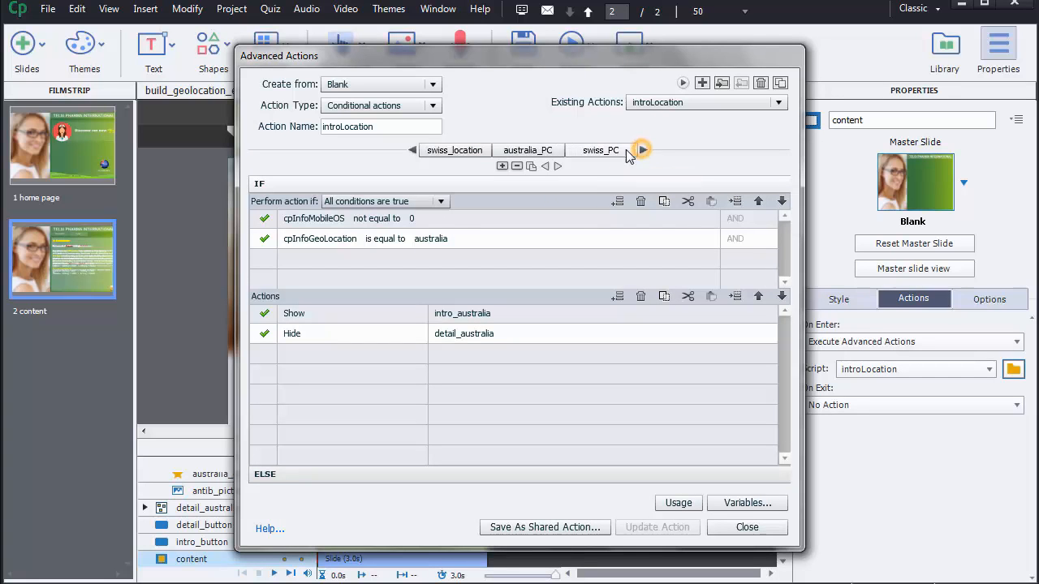
click(537, 150)
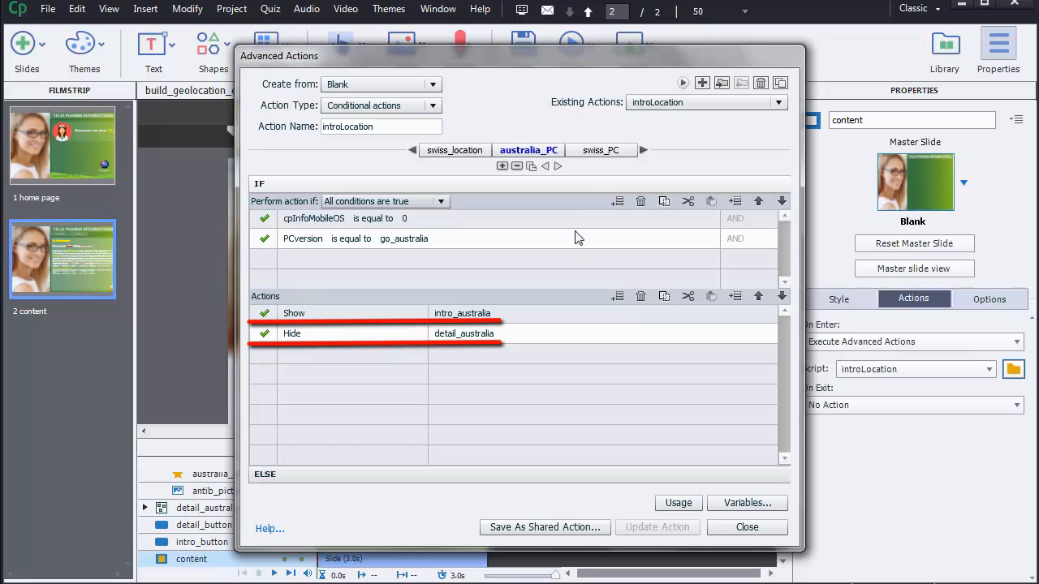
click(601, 152)
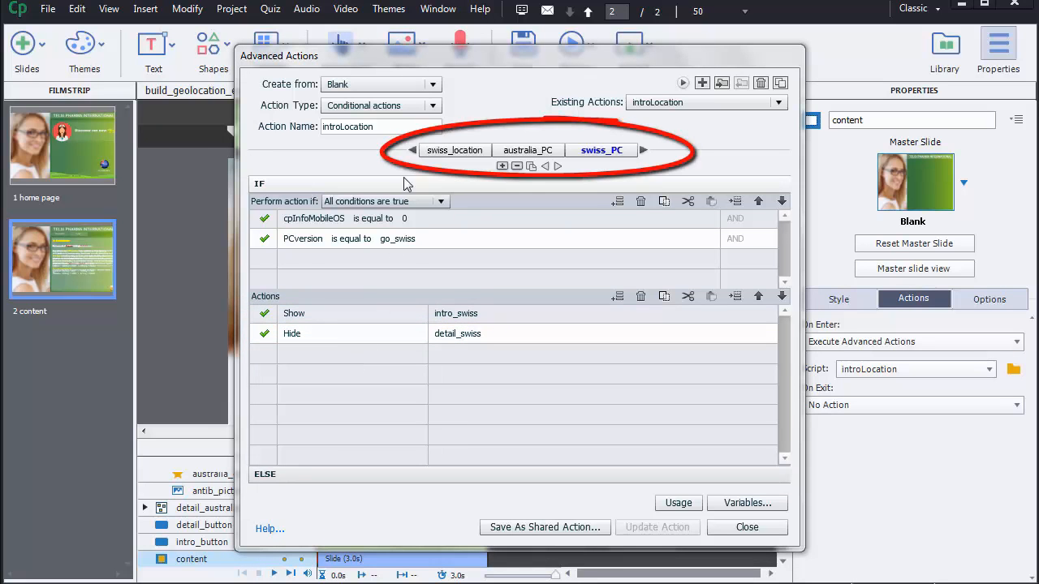
click(412, 151)
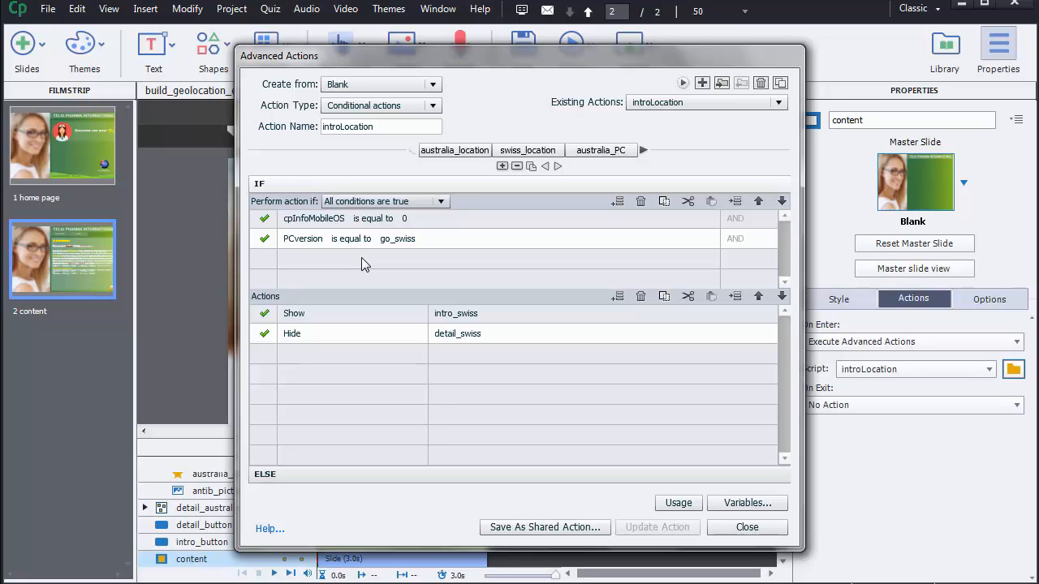
click(745, 527)
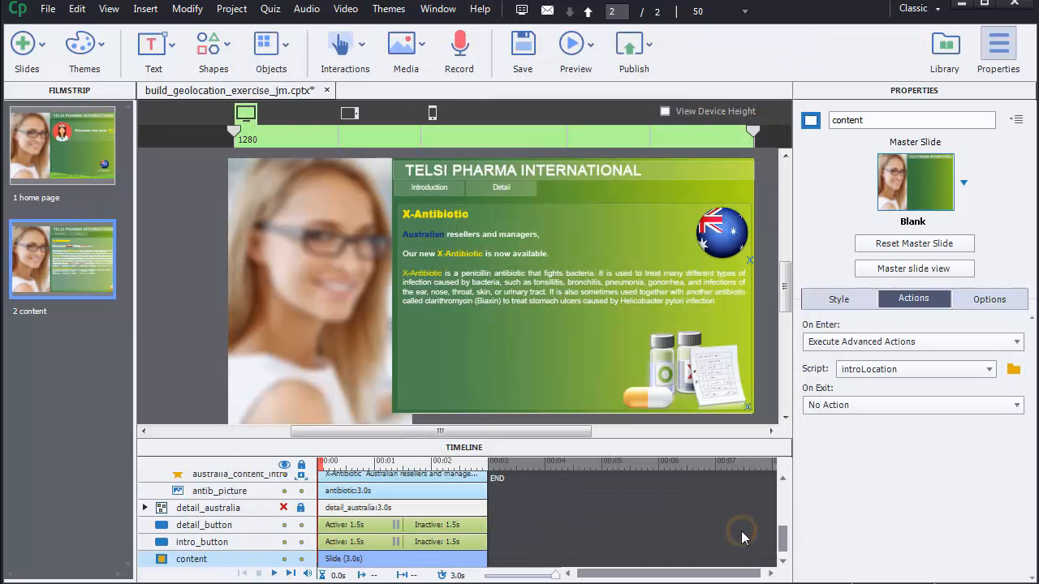
- Check the scripts of the Introduction and Detail buttons, and examine the detailLocation action's australia_location and australia_PC decisions
click(435, 194)
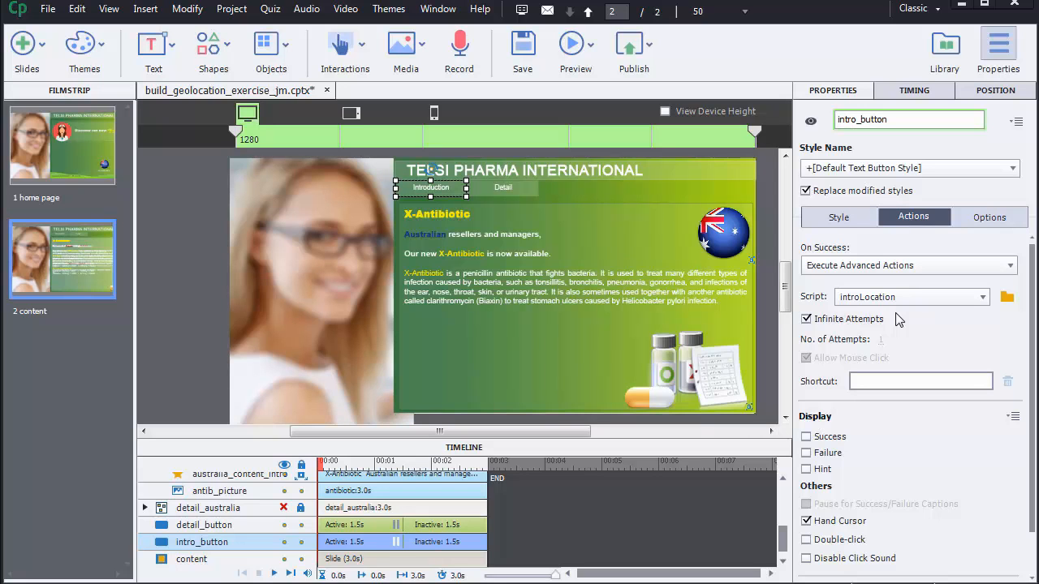
click(504, 193)
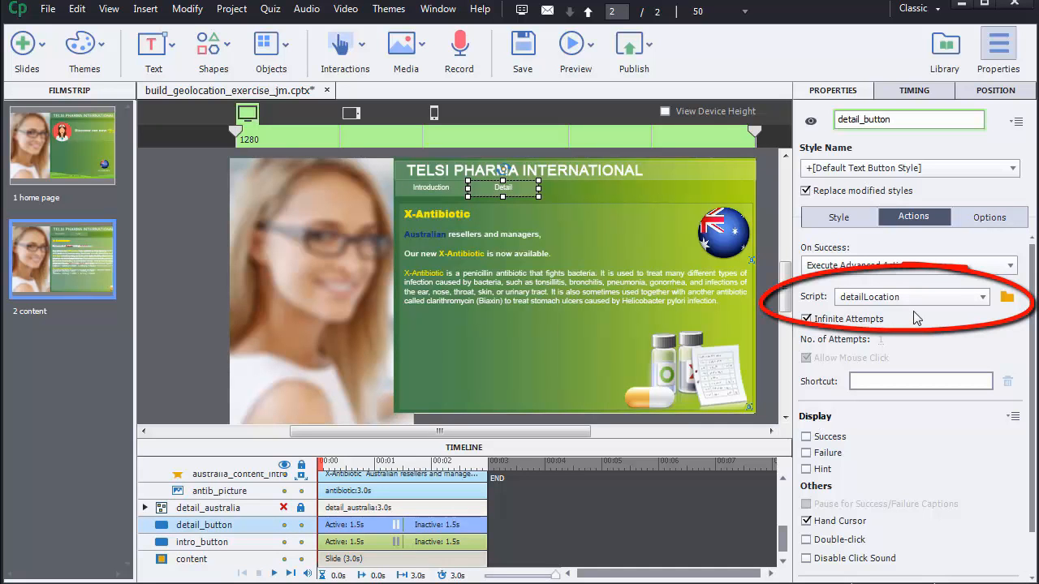
click(1008, 297)
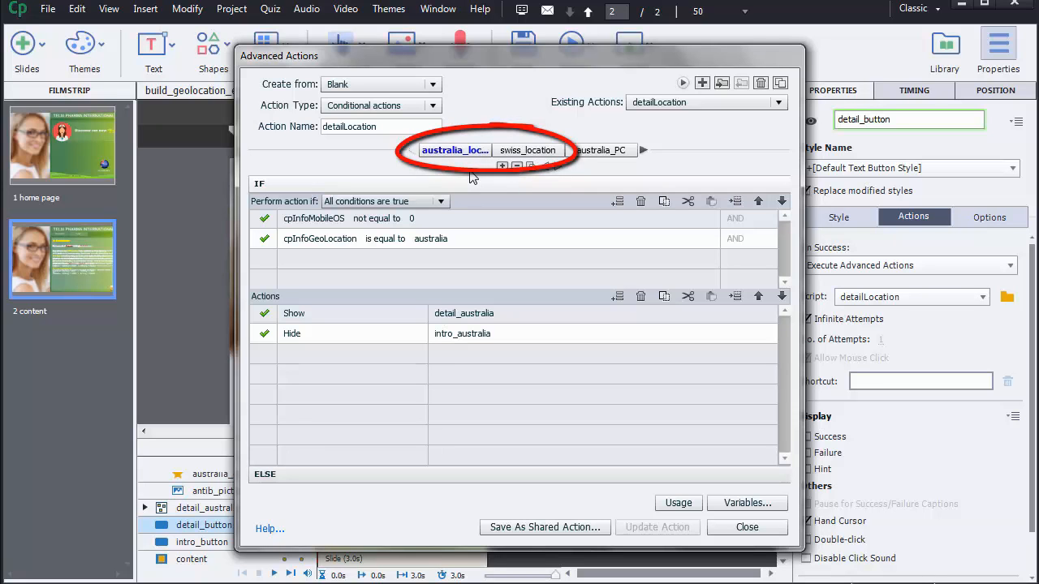
click(643, 150)
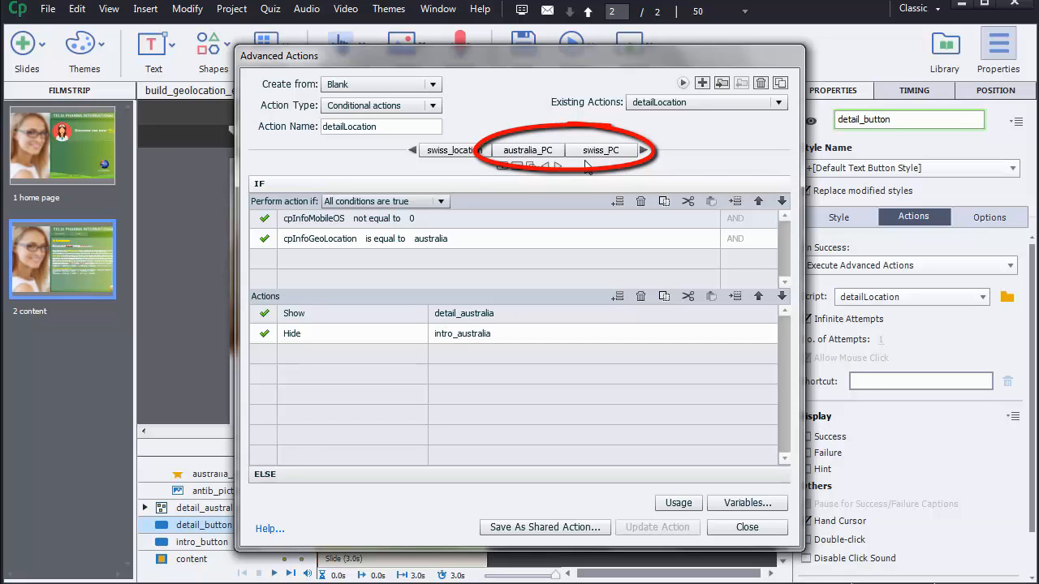
click(413, 151)
click(440, 151)
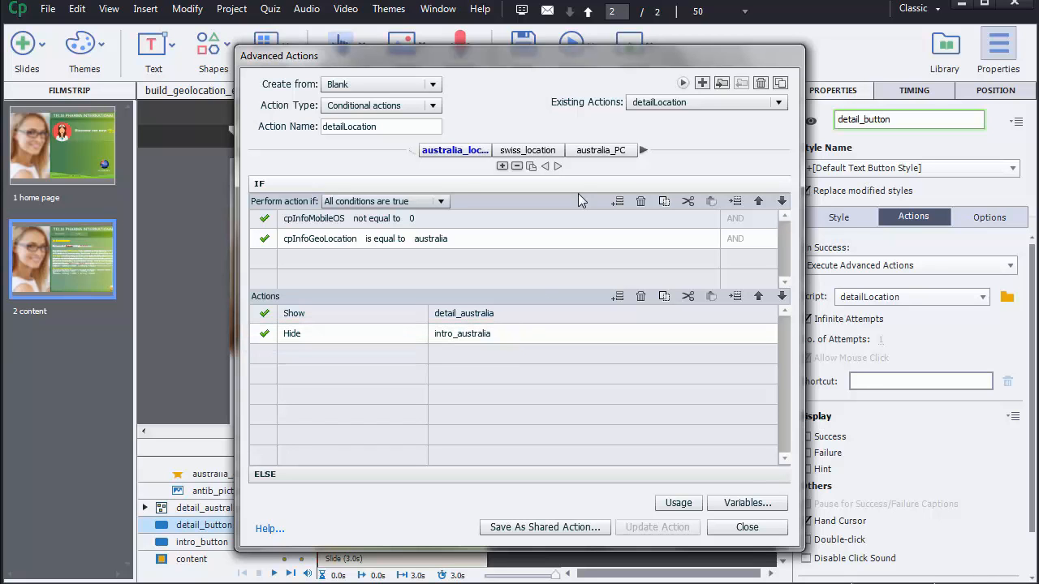
click(589, 152)
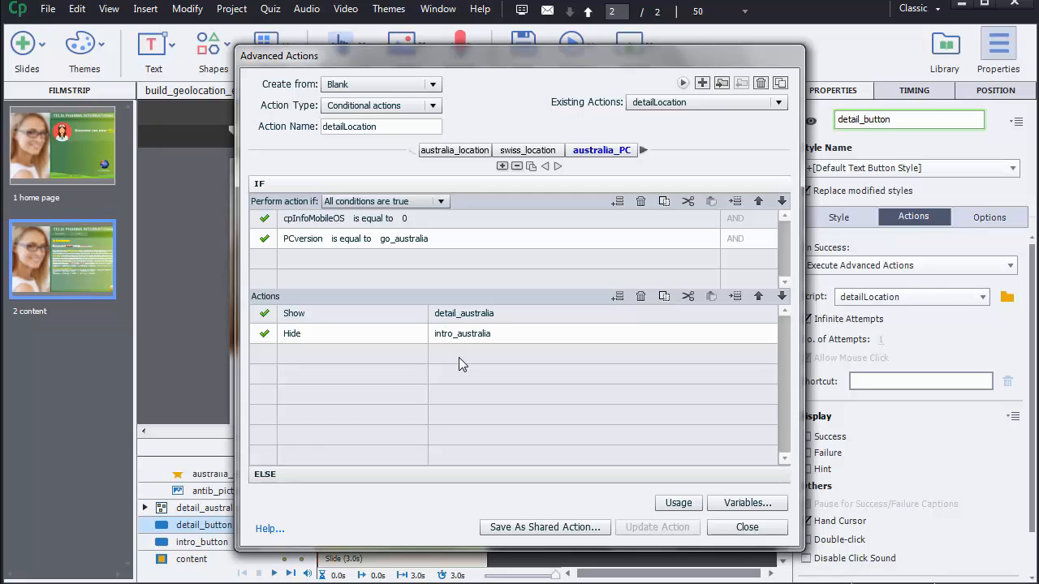
click(746, 526)
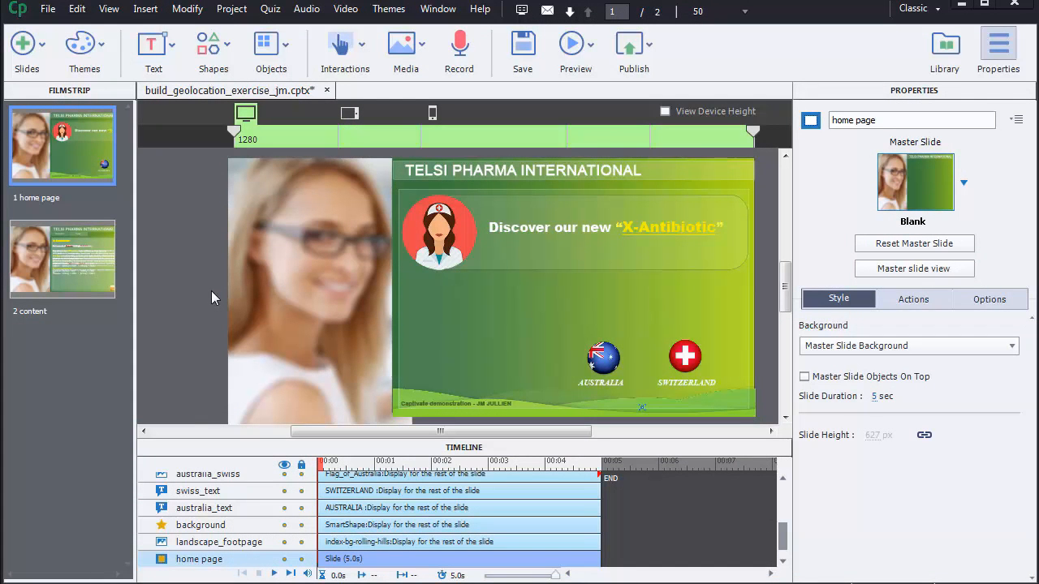
- Publish the project for devices as HTML5, checking the eLearning reporting preferences without changing them, and view the published output
click(47, 10)
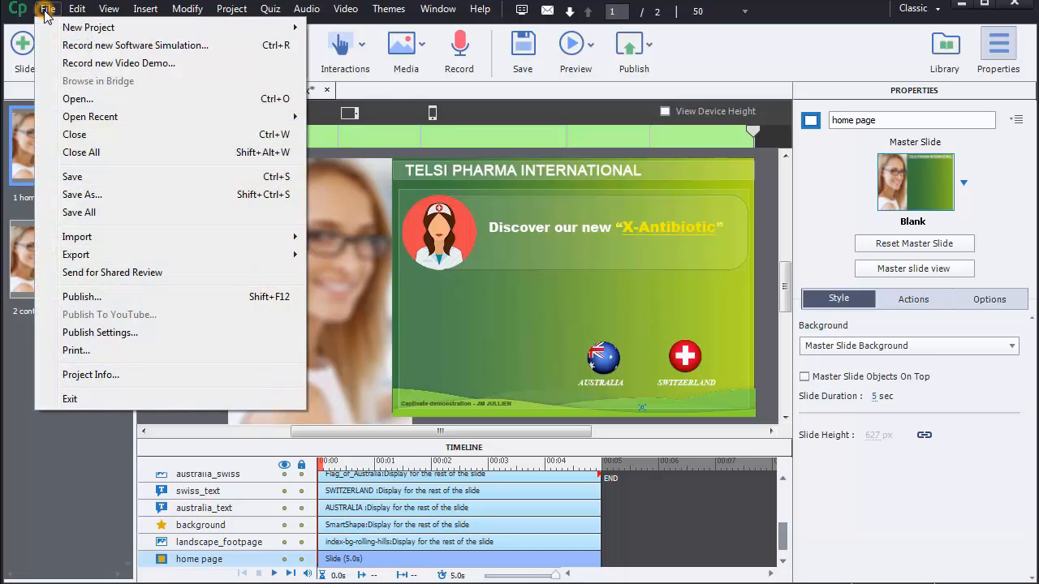
click(104, 298)
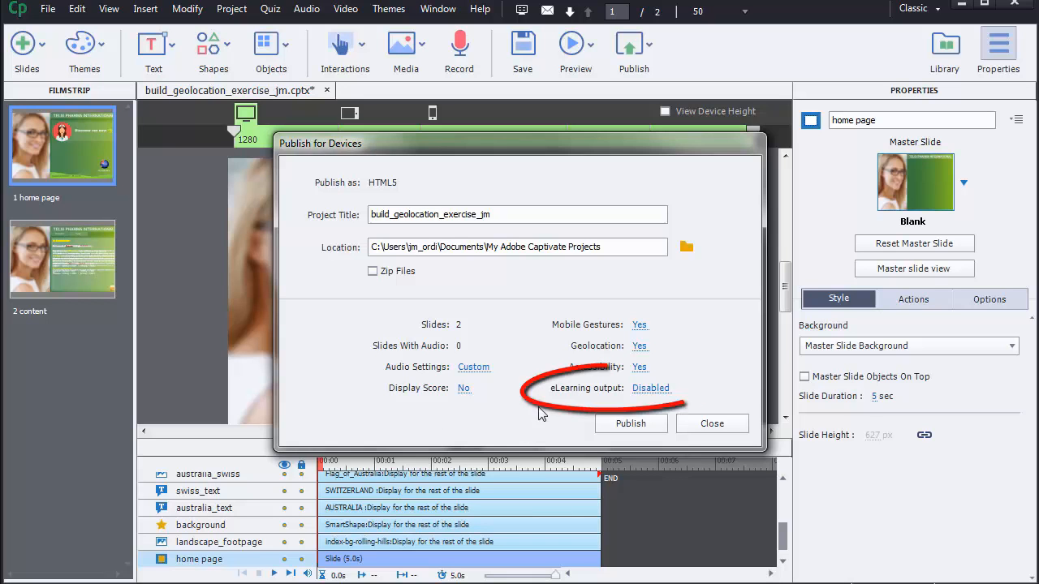
click(650, 388)
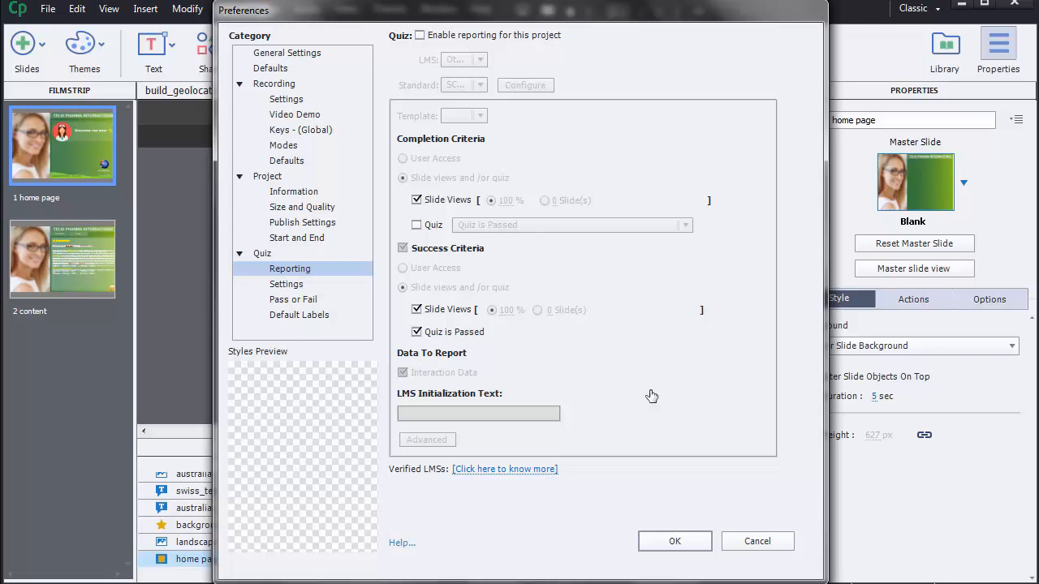
click(745, 544)
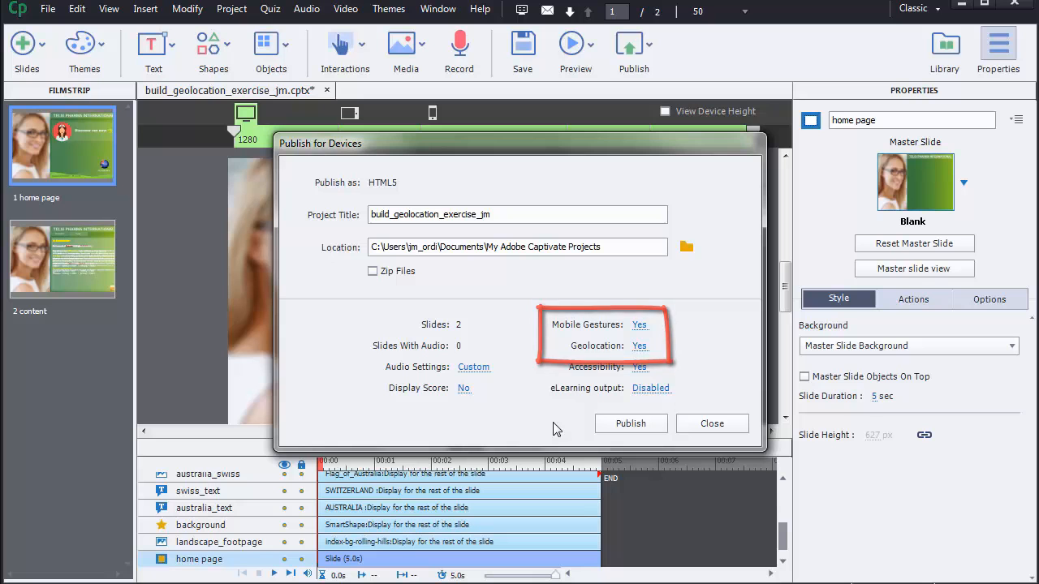
click(631, 425)
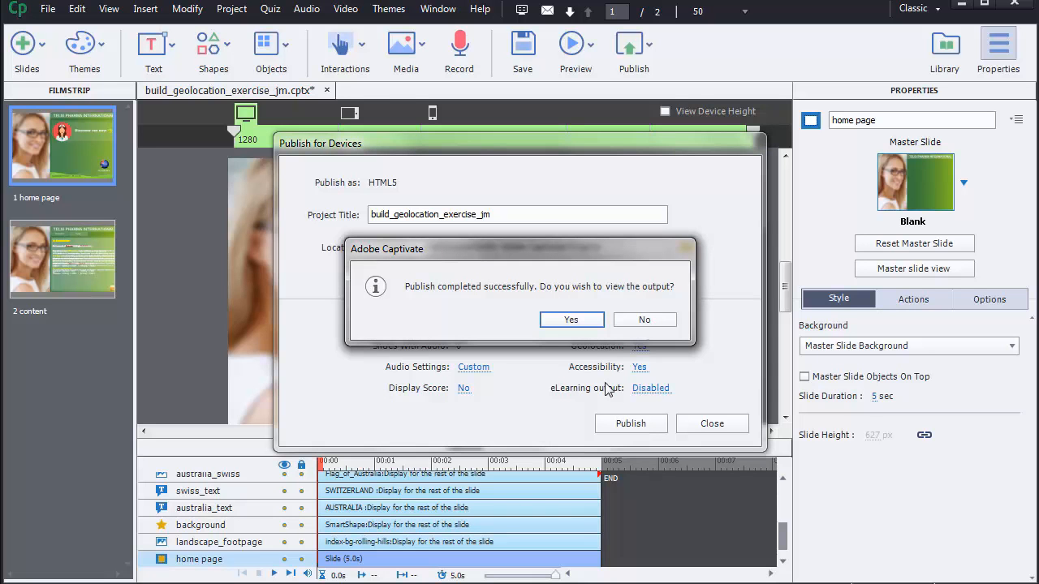
click(571, 320)
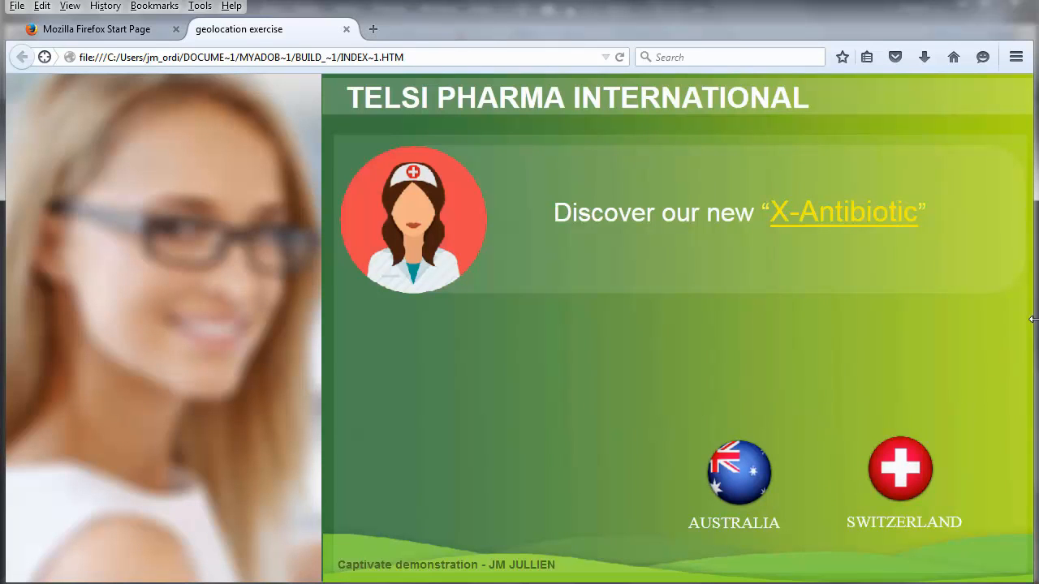
- Test the published project in Firefox by narrowing and rewidening the window and viewing Australia's Detail and Introduction content
drag(1032, 319, 276, 353)
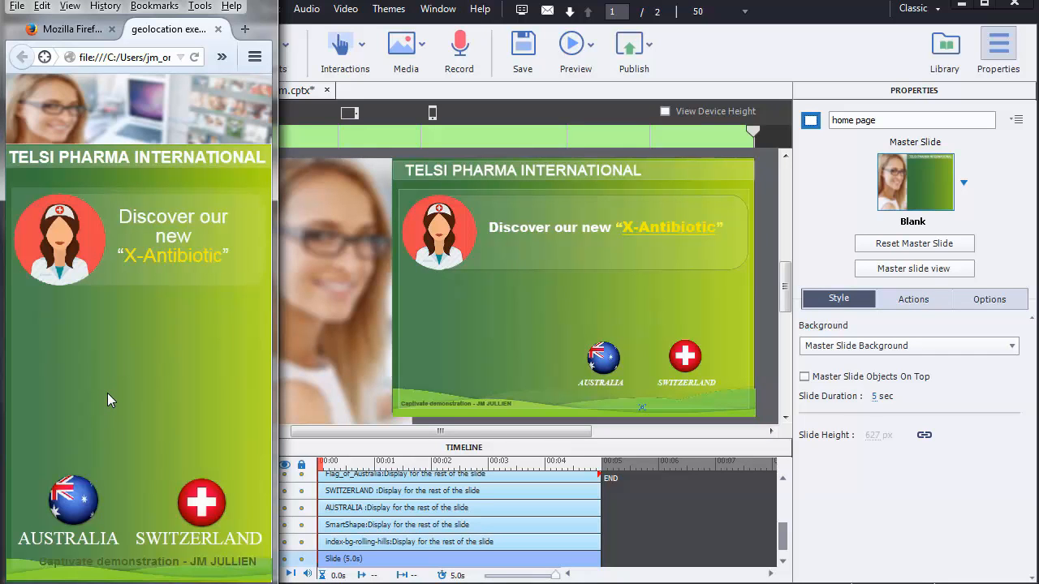
drag(271, 391, 1031, 361)
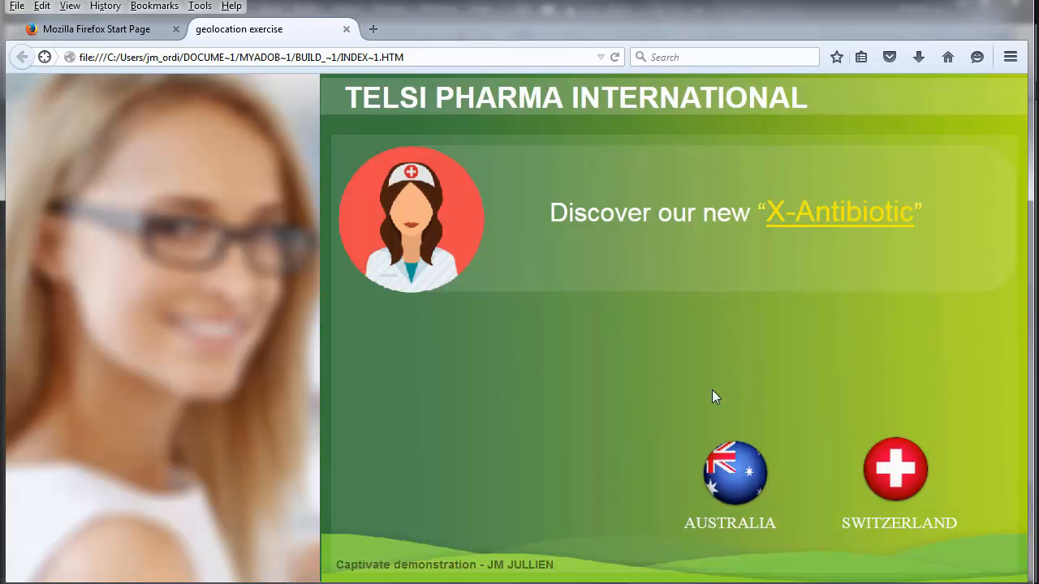
click(724, 465)
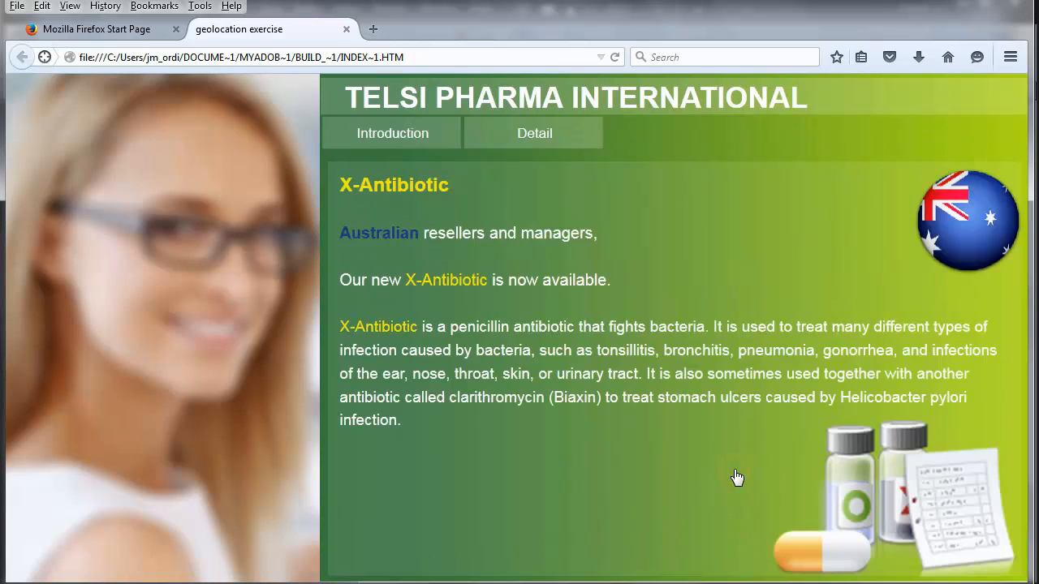
click(542, 133)
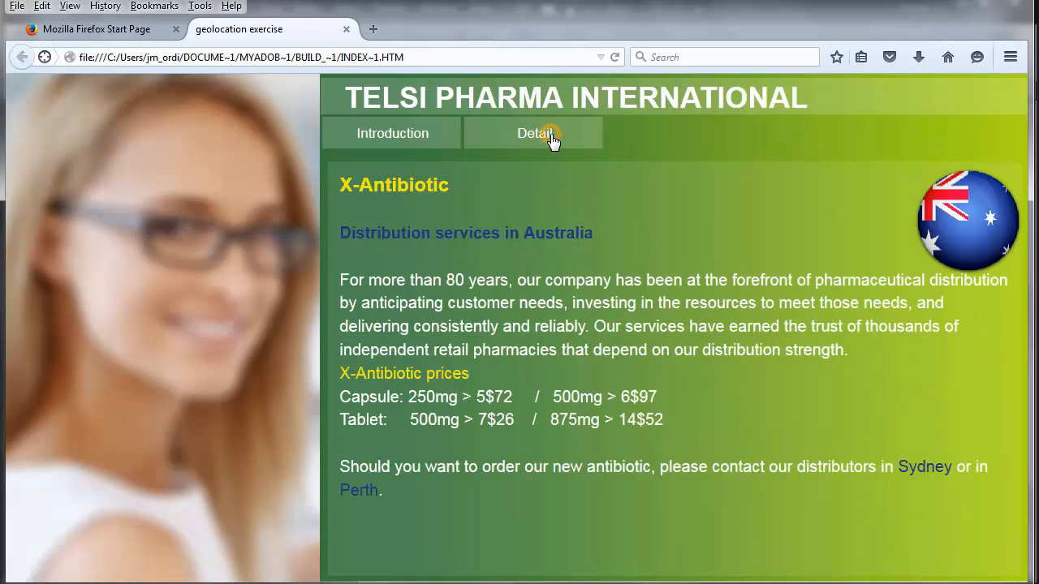
click(395, 133)
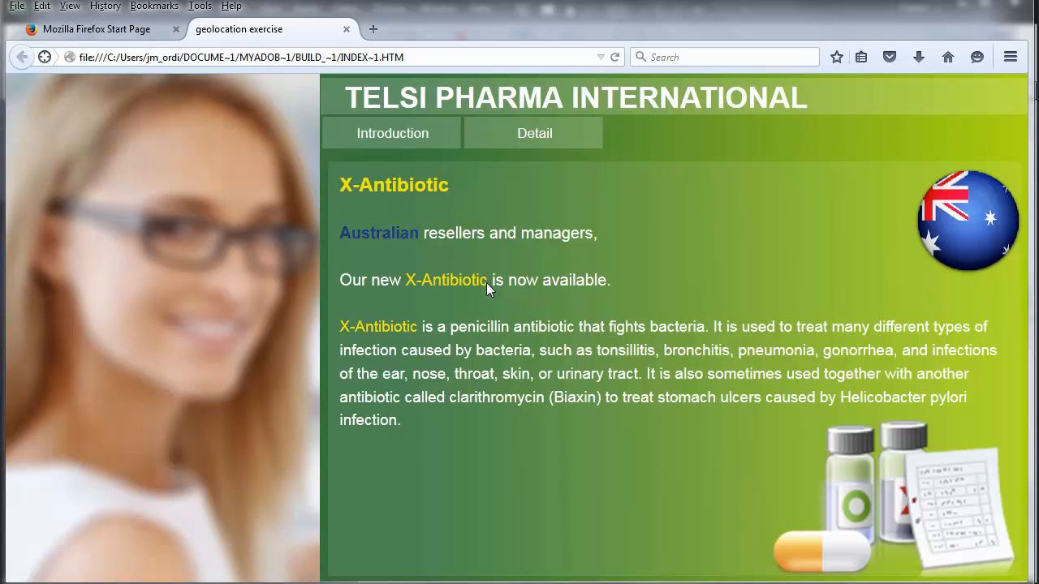
- Leave the published output and look over the Adobe PhoneGap Build home page, including its supported assets and sign-in options
click(956, 1)
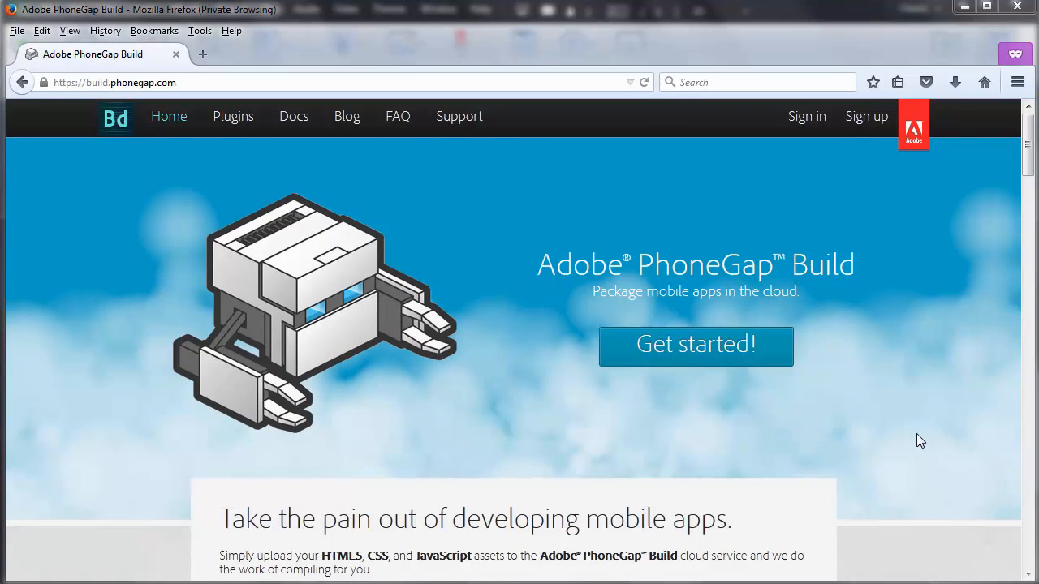
scroll(1017, 215, down, 3)
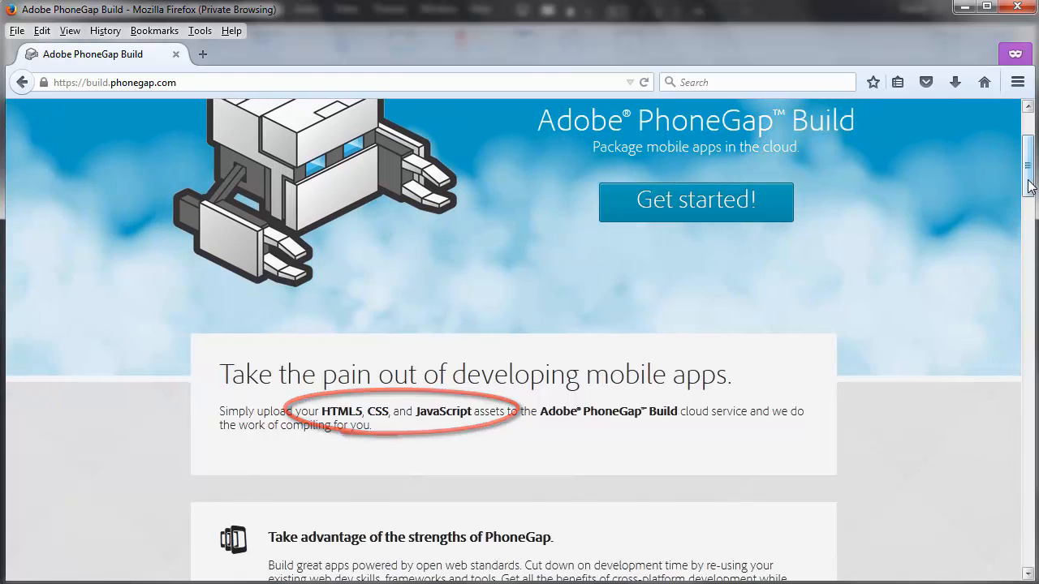
scroll(1027, 150, up, 3)
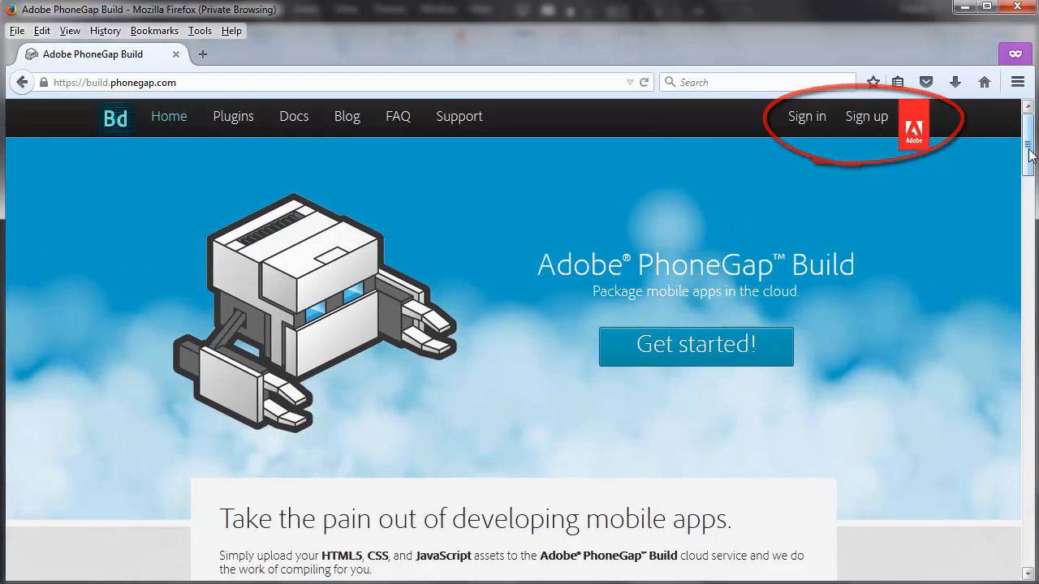
drag(1028, 154, 1025, 322)
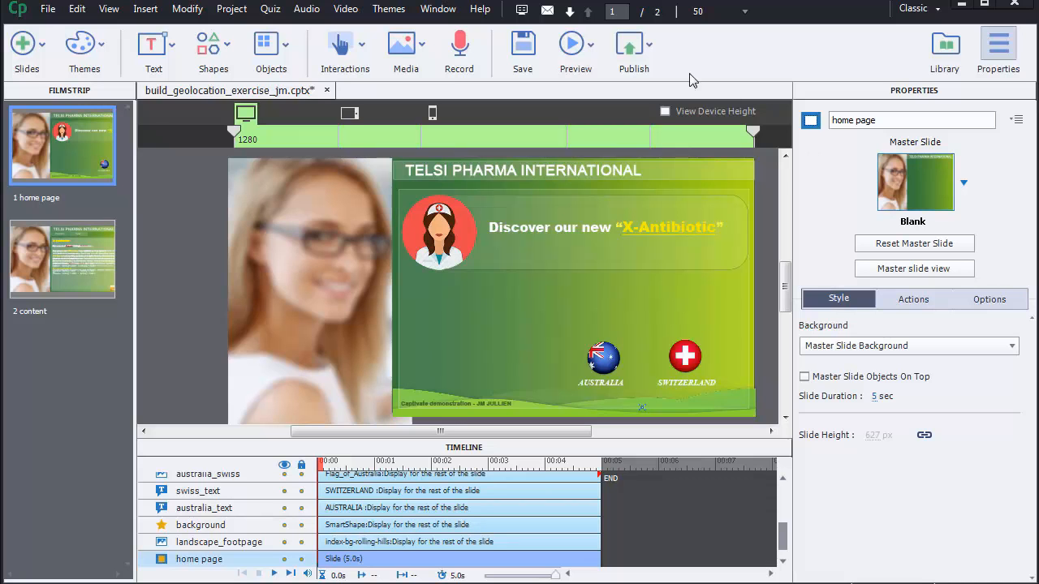
- Start publishing the project for devices as an app and log in to PhoneGap with the account password
click(629, 42)
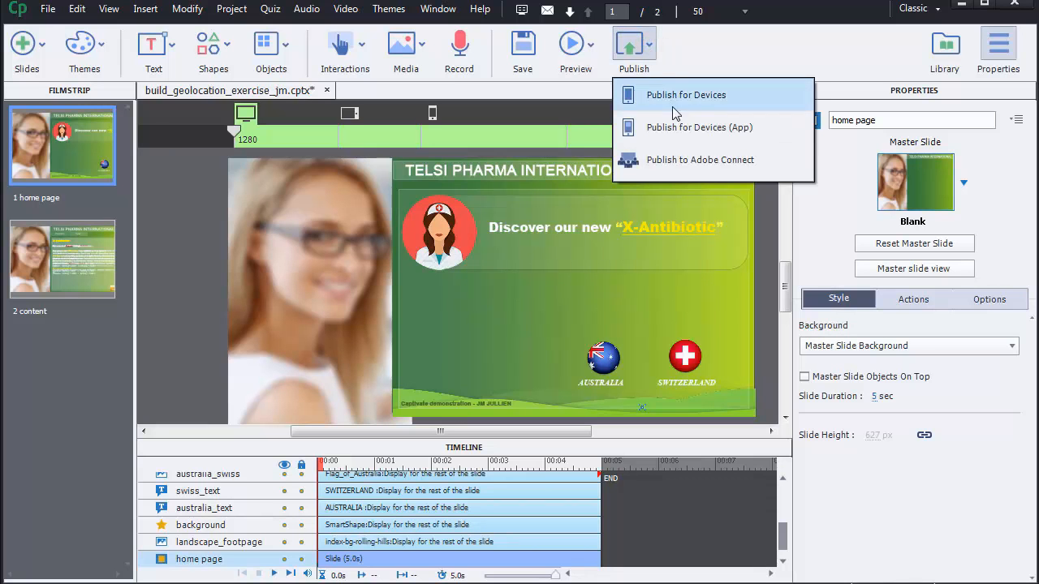
click(682, 132)
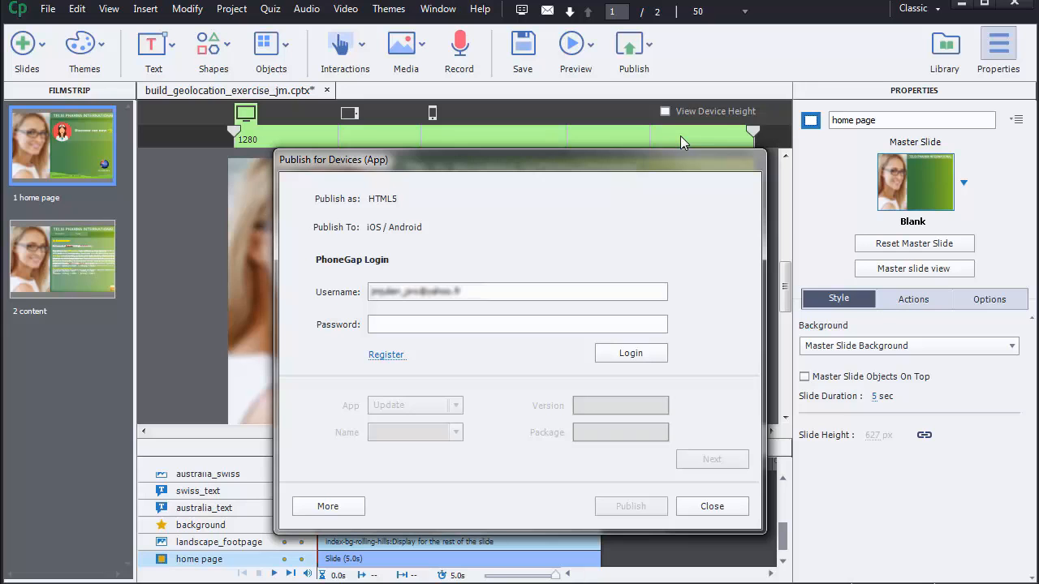
click(386, 324)
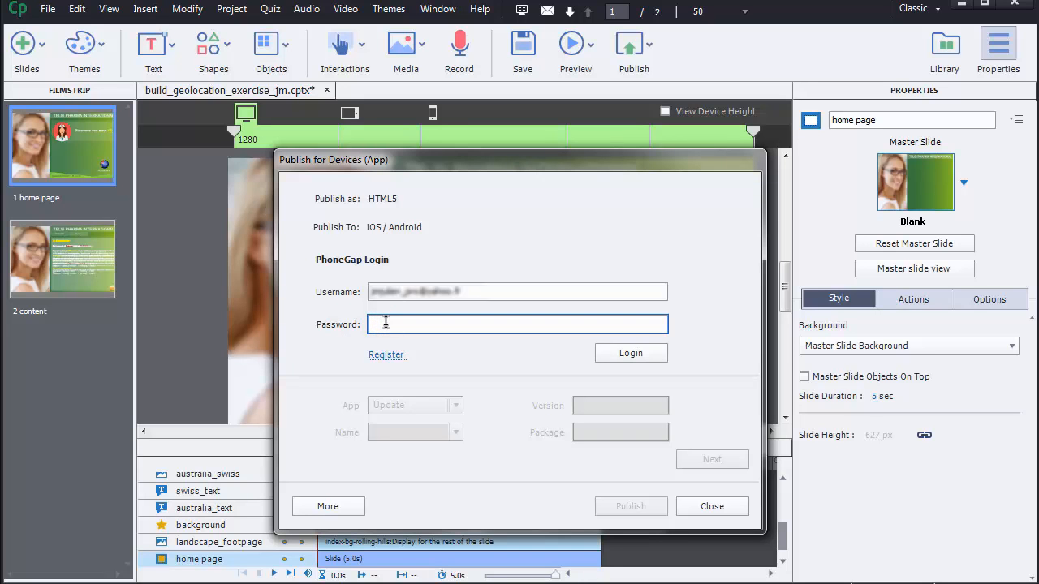
text(••••••••••)
click(624, 356)
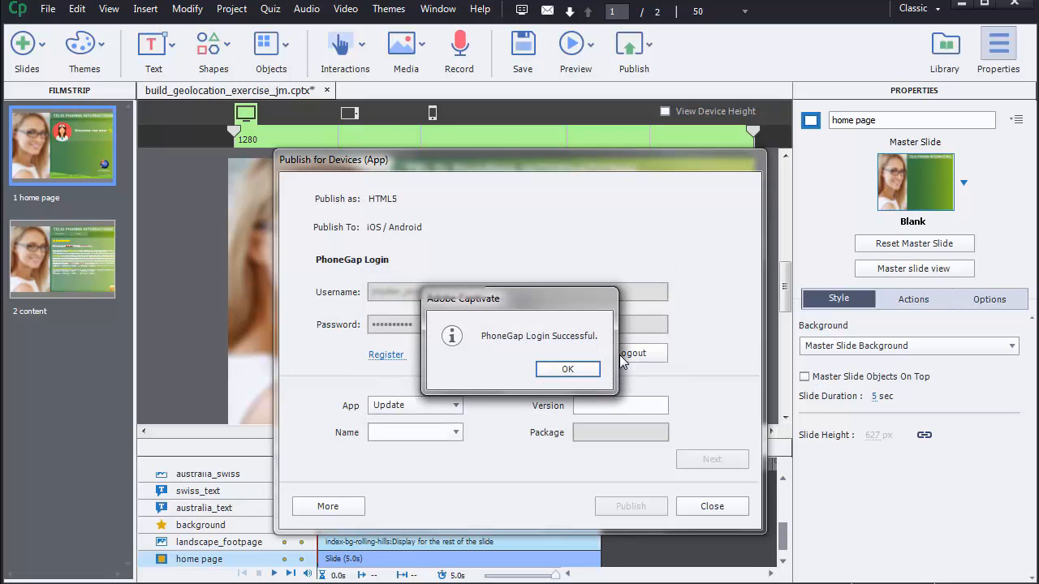
click(590, 372)
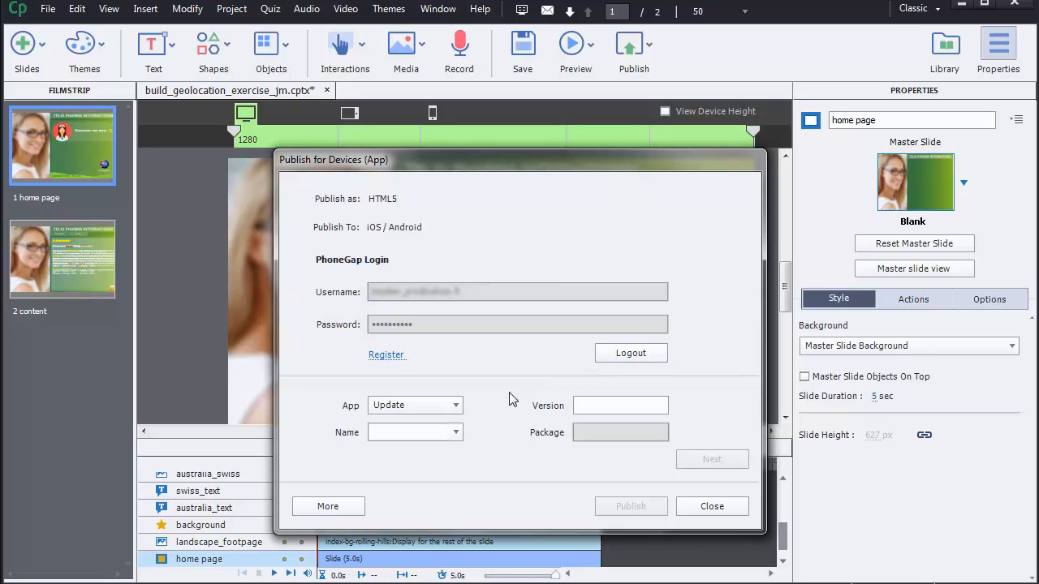
- Set up a new app named geolocation_exercise with version 1 and package 1, and check the additional publish settings, including geolocation and mobile gestures
click(457, 406)
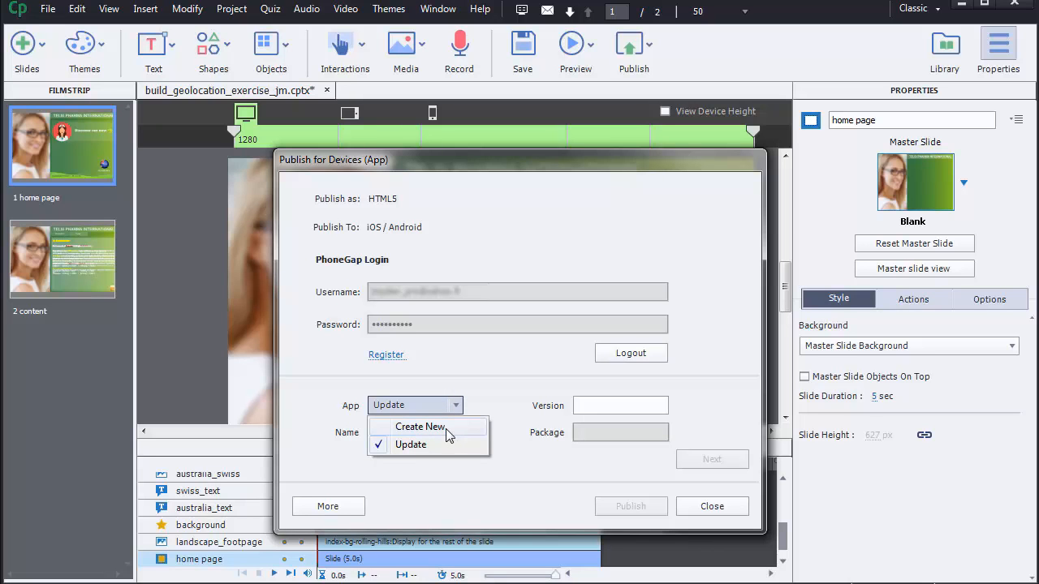
click(446, 428)
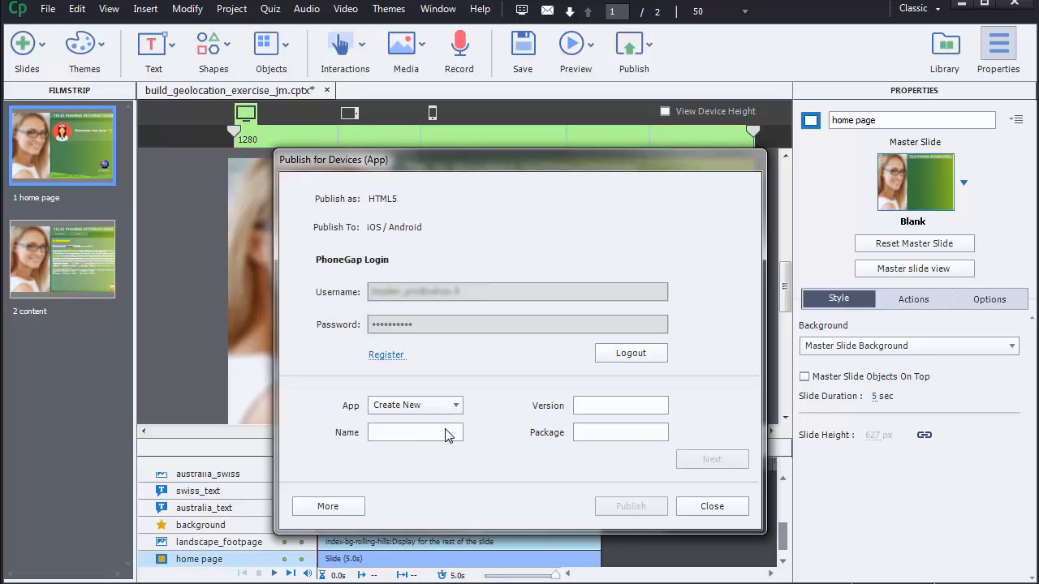
click(440, 432)
text(geol)
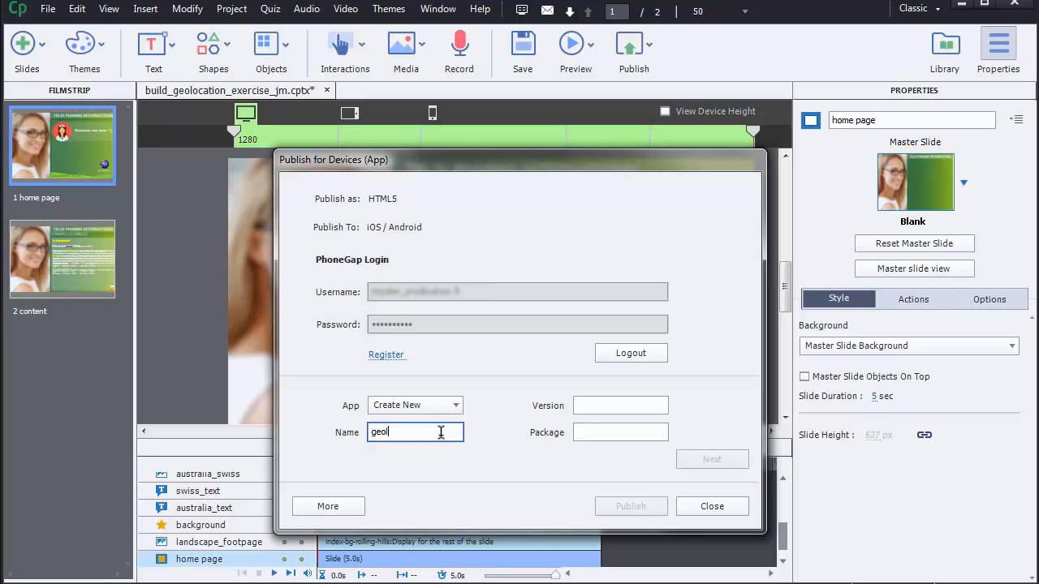
text(ocation_exercise)
click(606, 405)
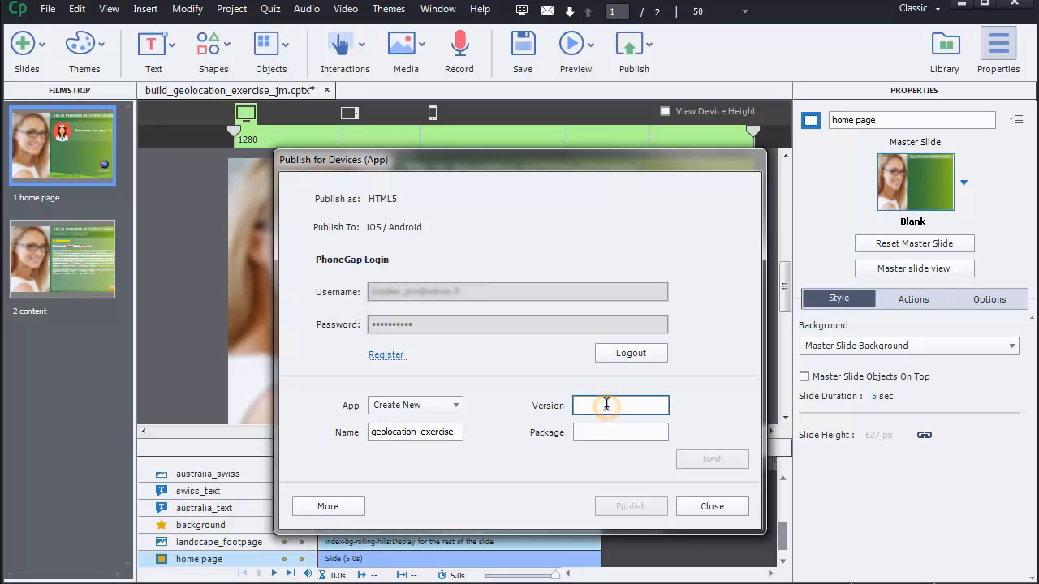
text(1)
click(607, 431)
text(1)
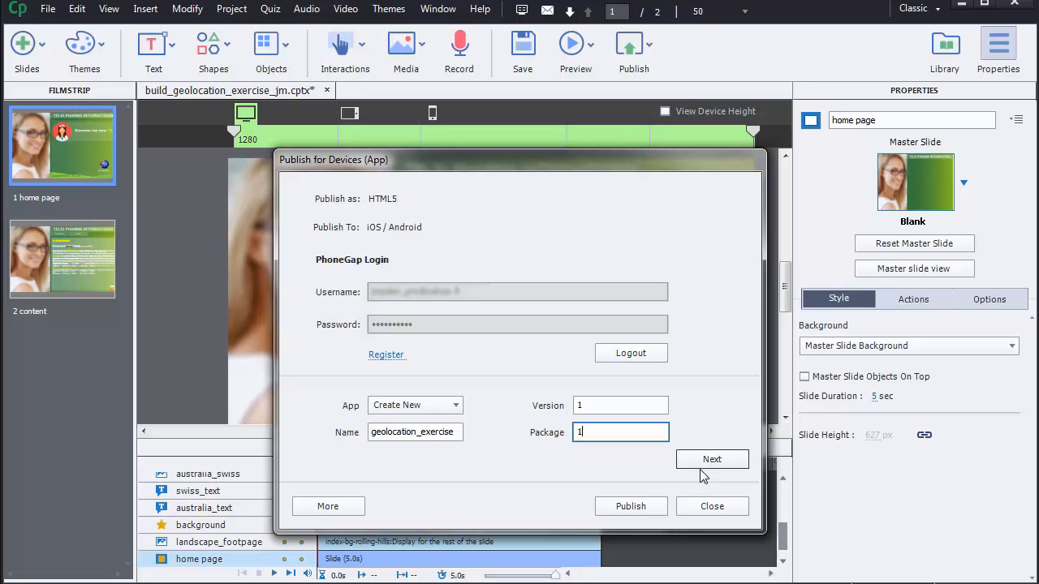
click(355, 508)
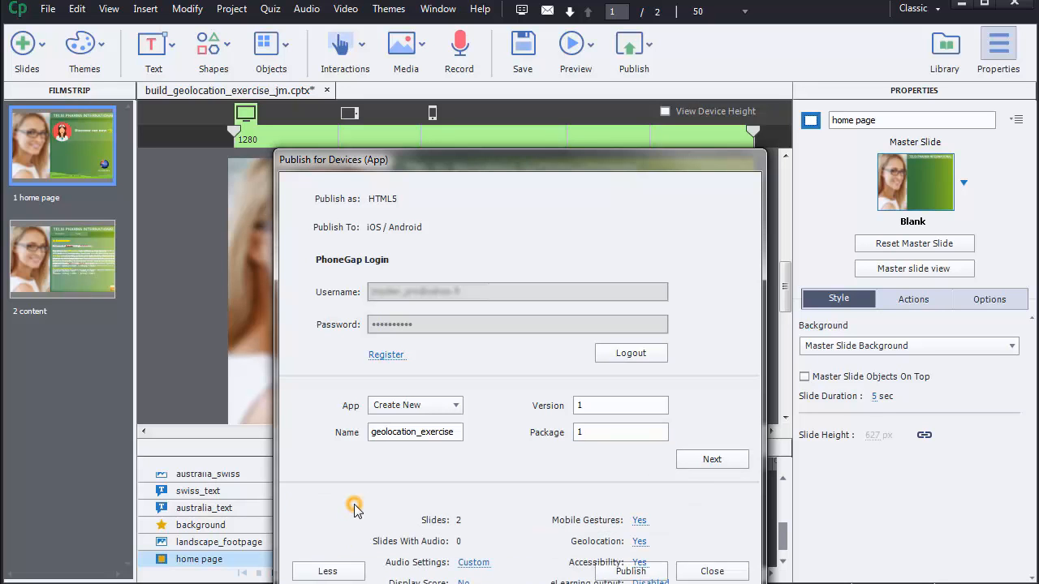
drag(492, 169, 493, 64)
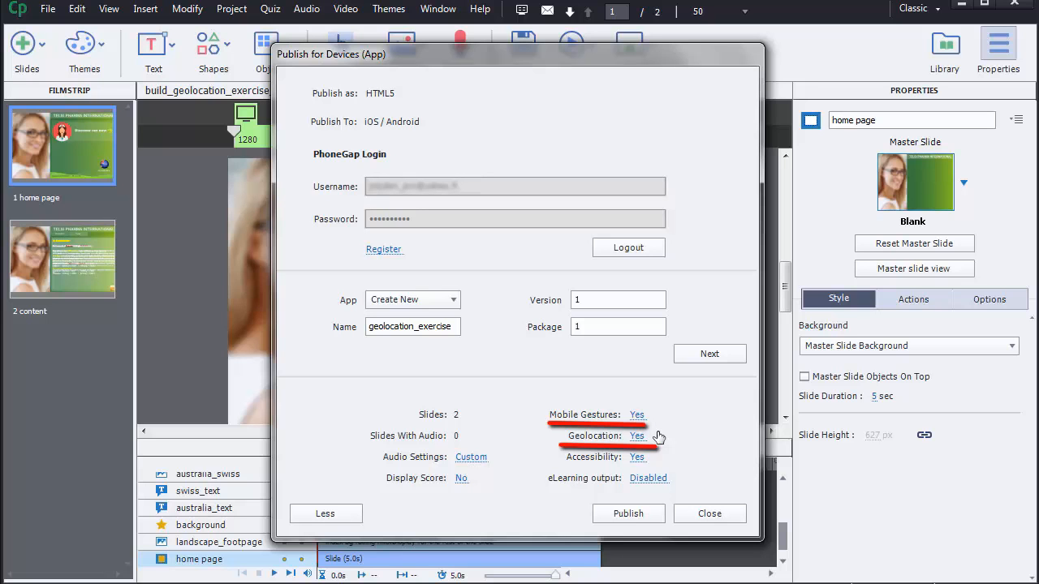
- Publish the app for Android only with no key selected, and download the published app
click(709, 355)
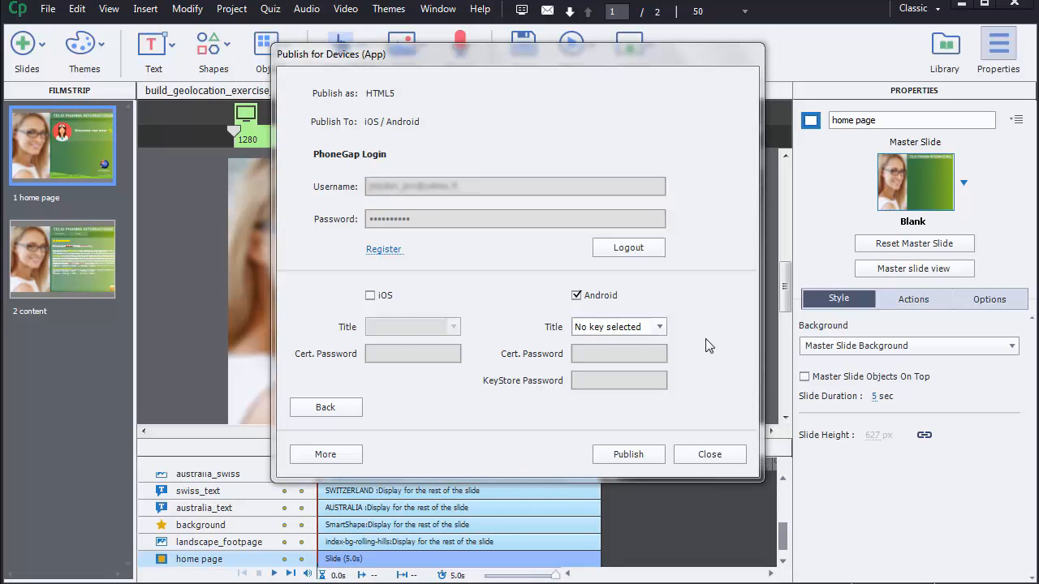
click(629, 456)
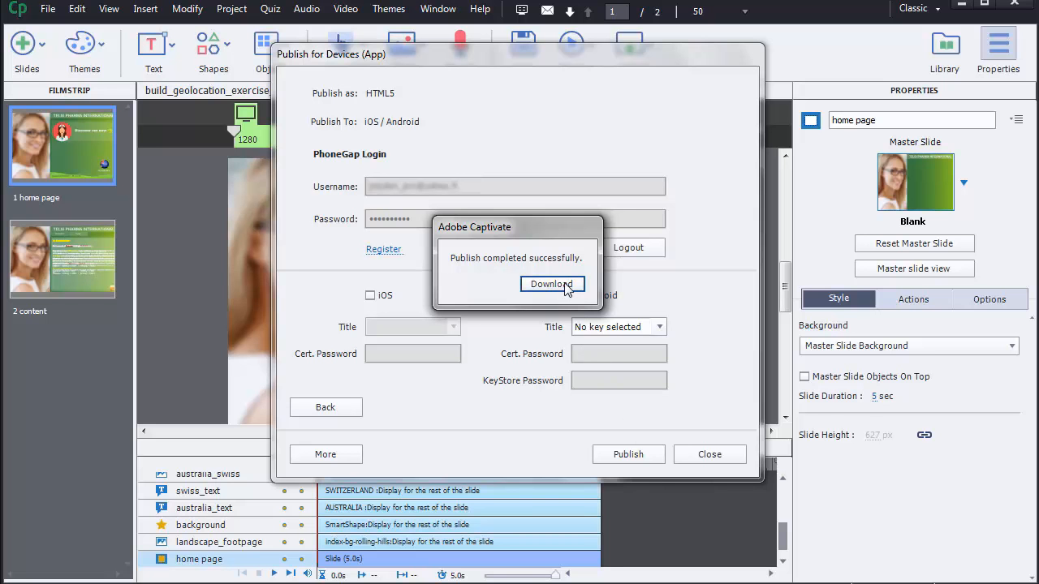
click(552, 284)
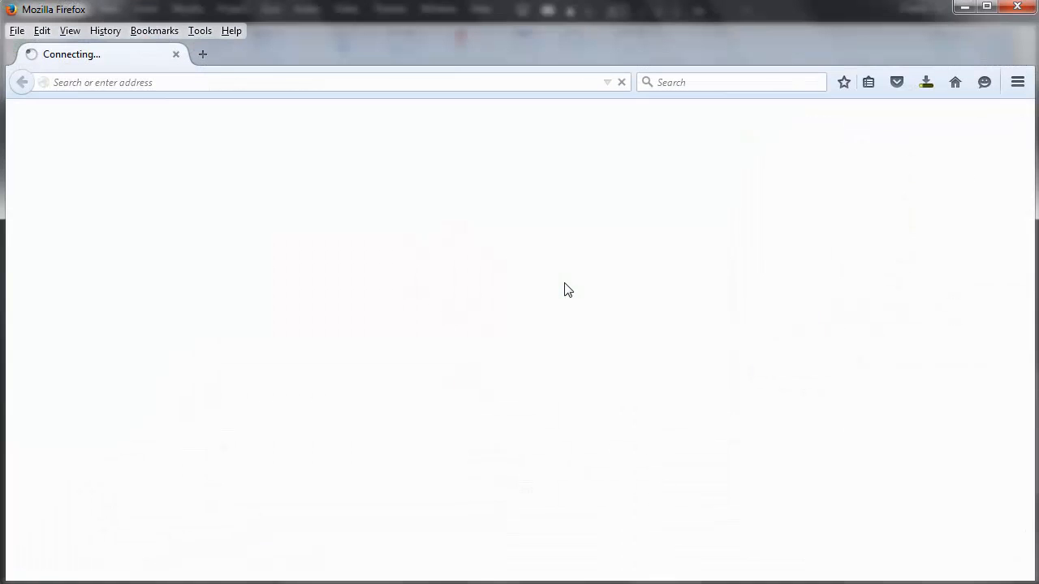